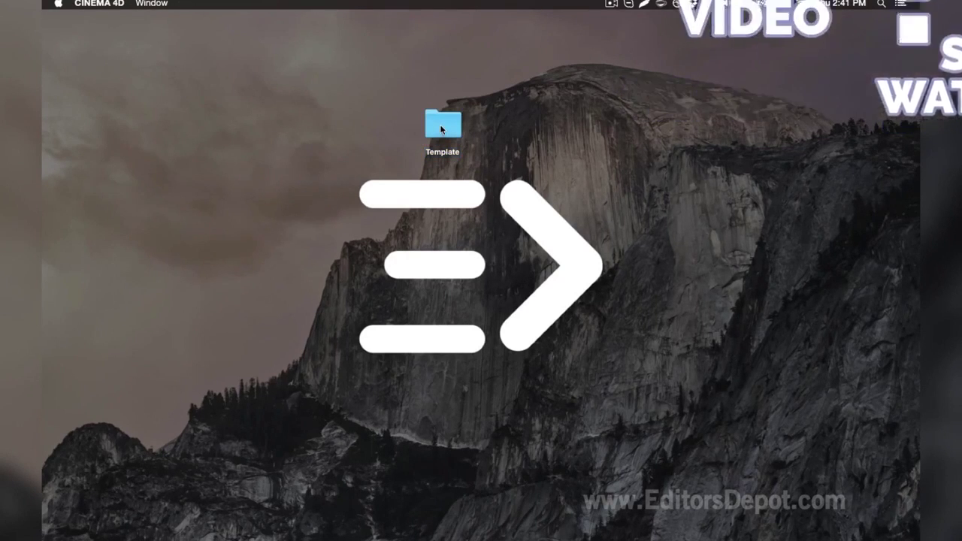
Select Template V8.0.c4d in the Template folder and restore the minimized Cinema 4D scene.
{"action": "double_click", "coordinate": [441, 126]}
{"action": "left_click", "coordinate": [530, 173]}
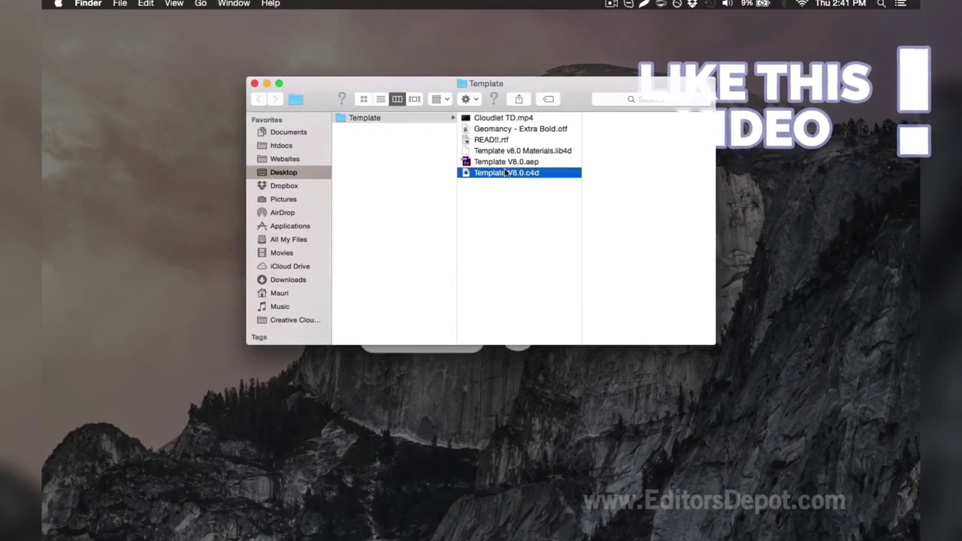
{"action": "mouse_move", "coordinate": [776, 537]}
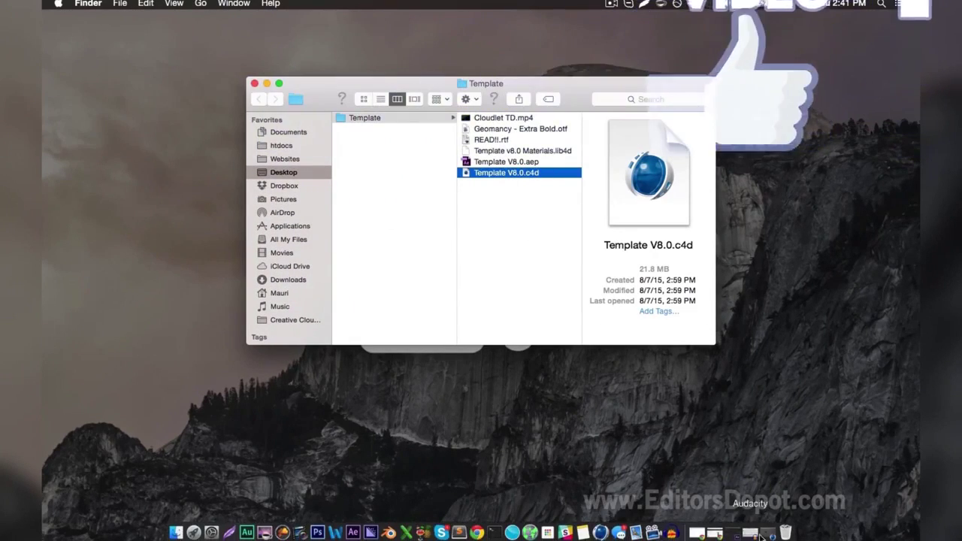
{"action": "left_click", "coordinate": [776, 533]}
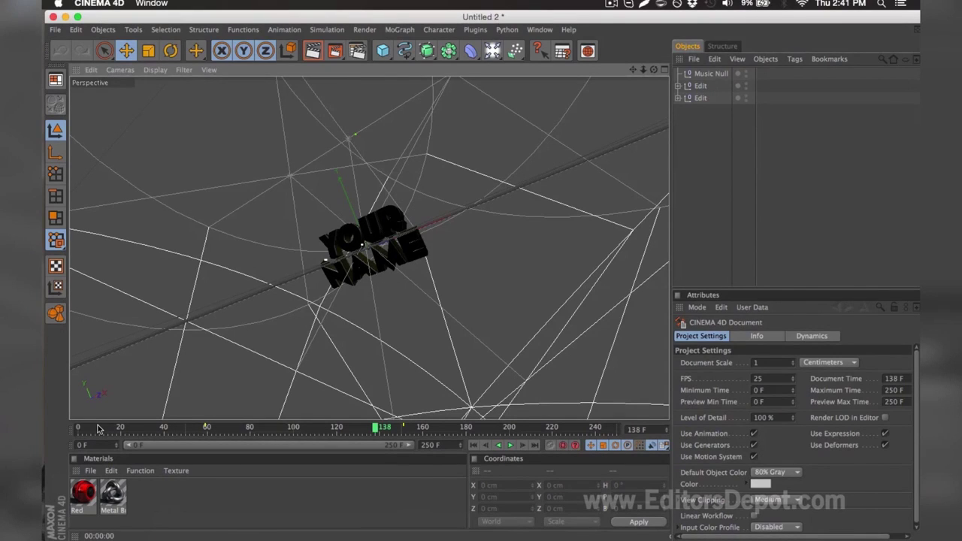
Move the timeline to frame 161 and expand both Edit groups to reveal their MoText objects.
{"action": "left_click_drag", "start_coordinate": [98, 429], "coordinate": [425, 425]}
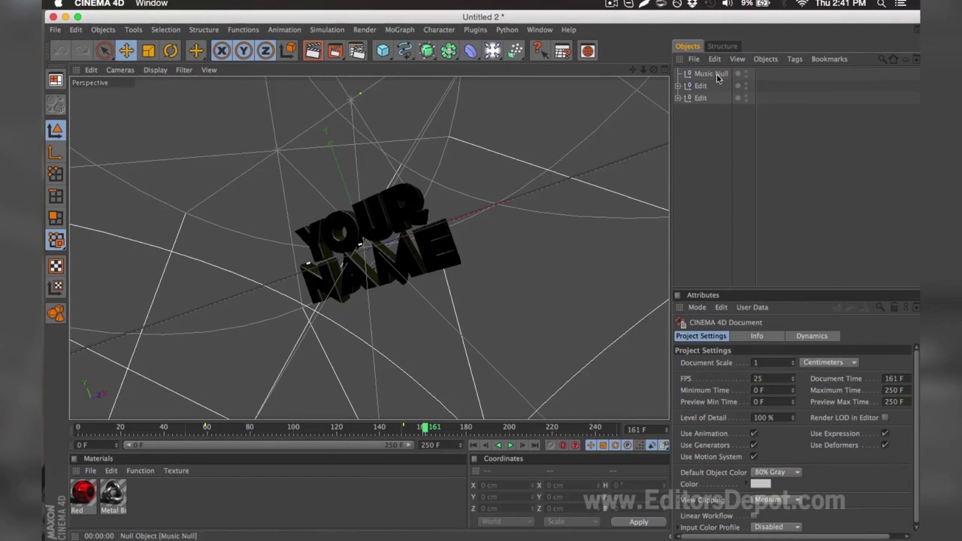
{"action": "left_click", "coordinate": [678, 87]}
{"action": "left_click", "coordinate": [678, 121]}
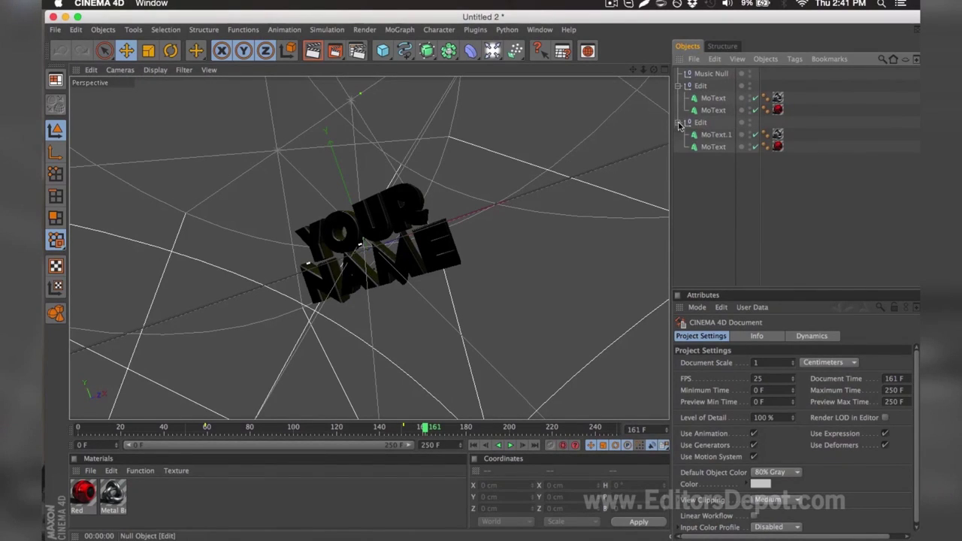
{"action": "left_click", "coordinate": [705, 136]}
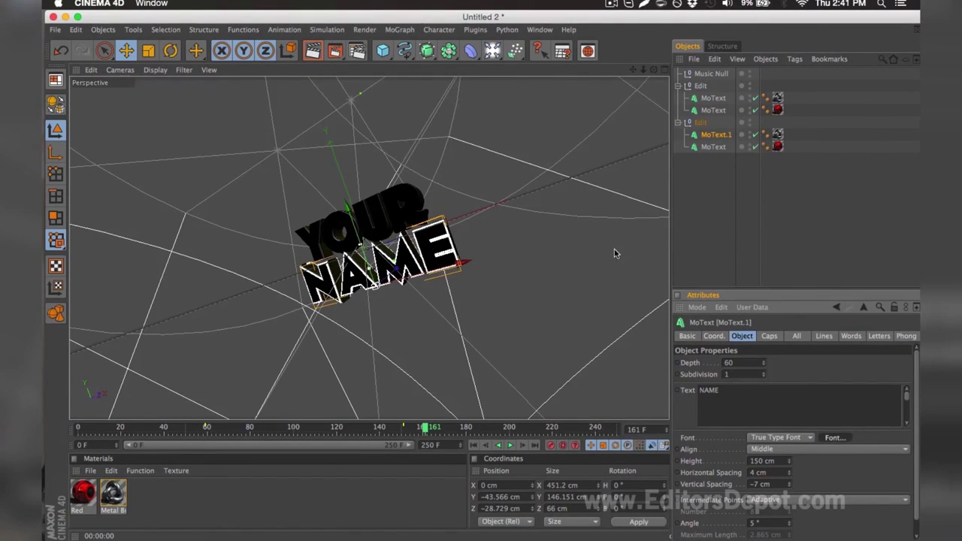
{"action": "left_click", "coordinate": [284, 82]}
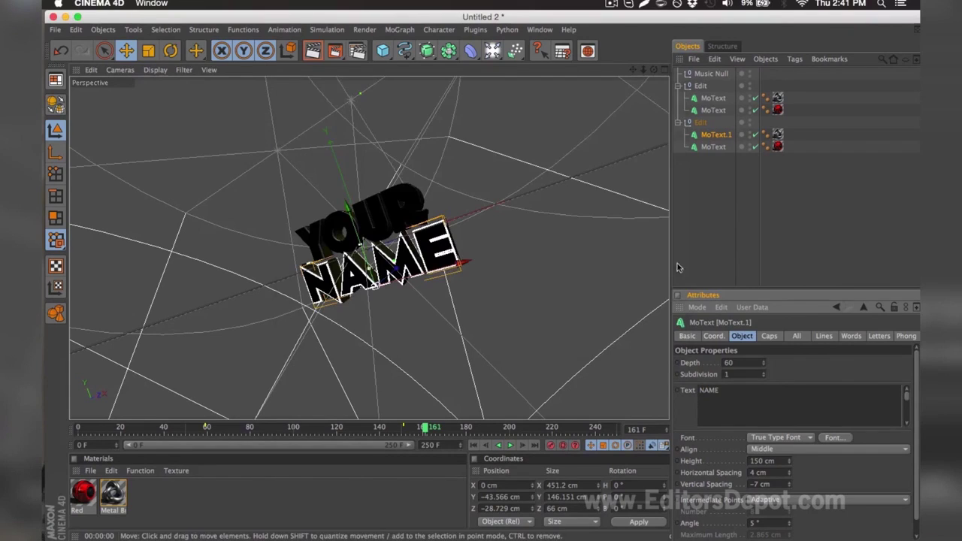
{"action": "left_click", "coordinate": [709, 246]}
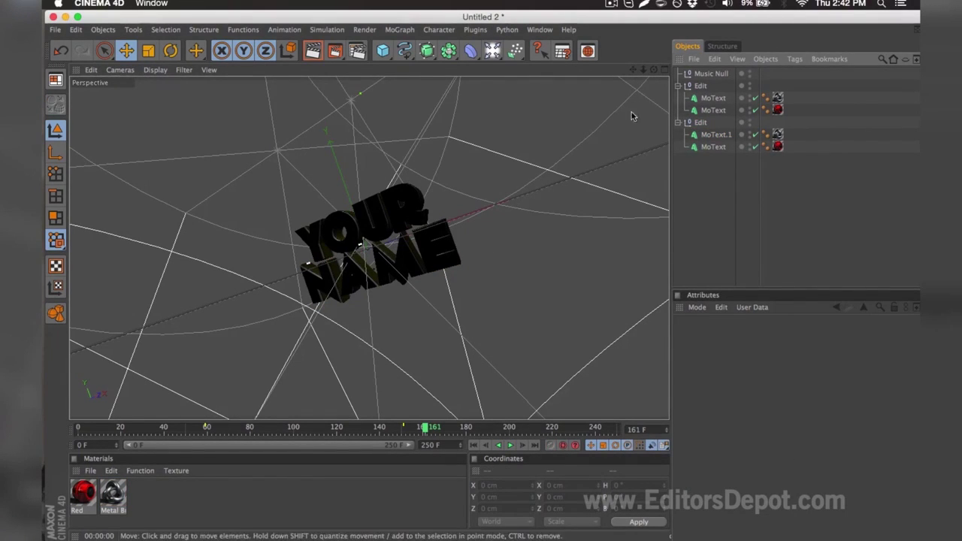
Change the YOUR MoText objects to read EDITORS and render a preview of the view.
{"action": "left_click", "coordinate": [328, 199]}
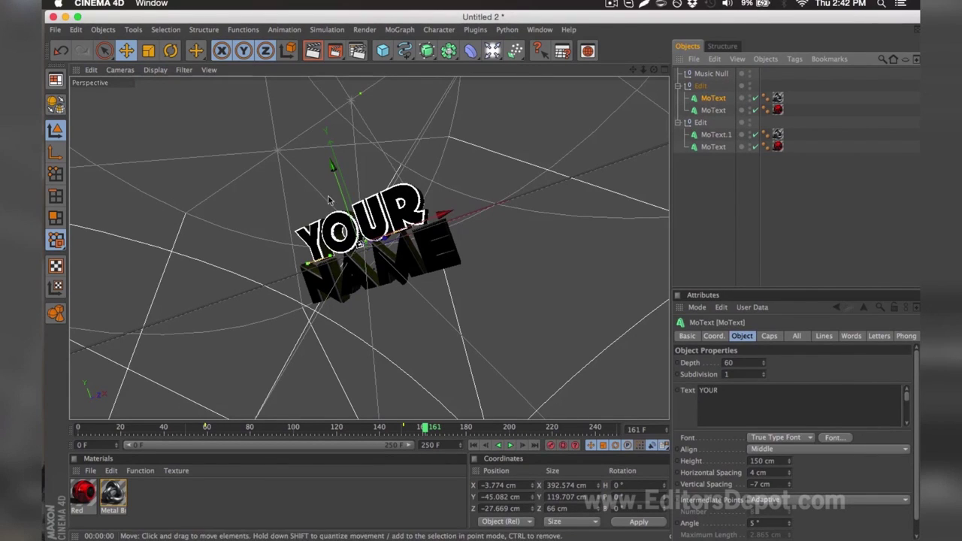
{"action": "left_click_drag", "start_coordinate": [726, 391], "coordinate": [673, 367]}
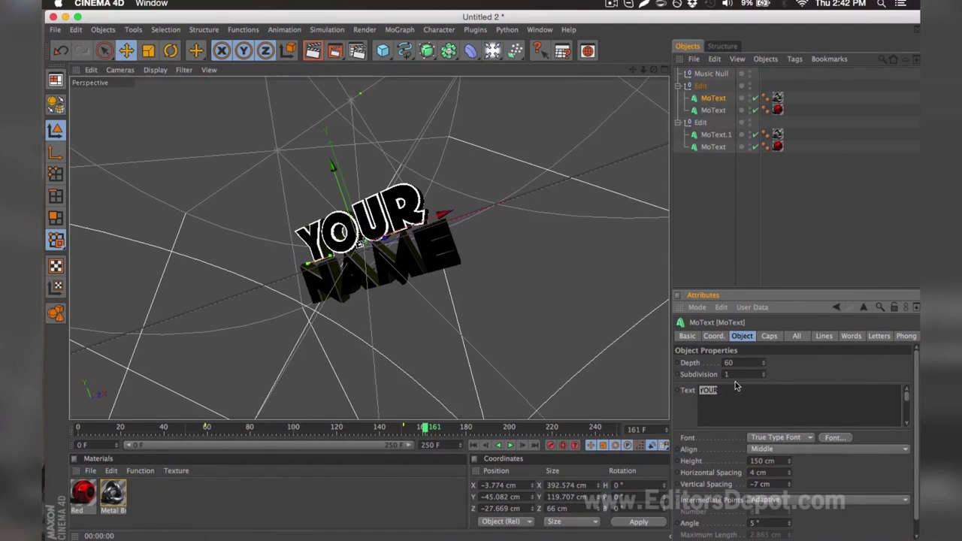
{"action": "type", "text": "EDITORS"}
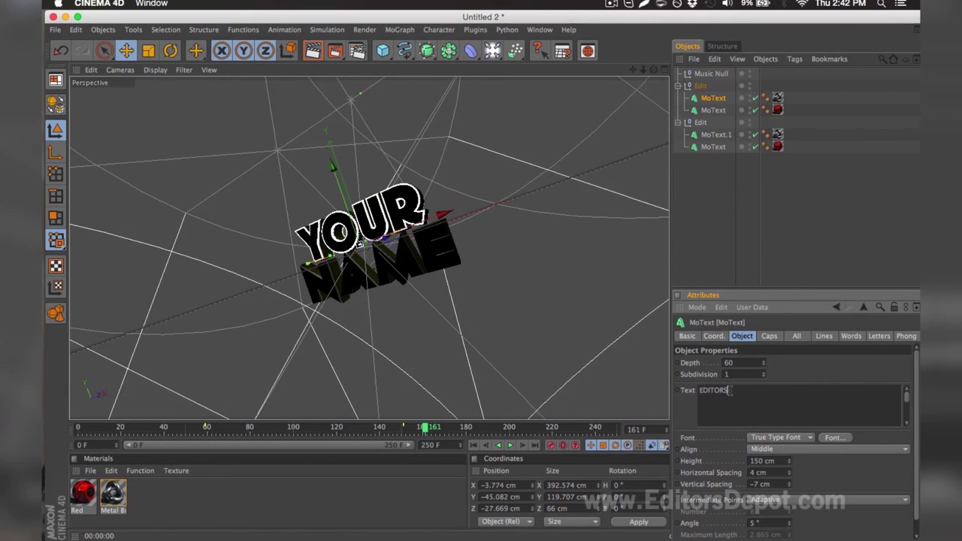
{"action": "left_click", "coordinate": [712, 110]}
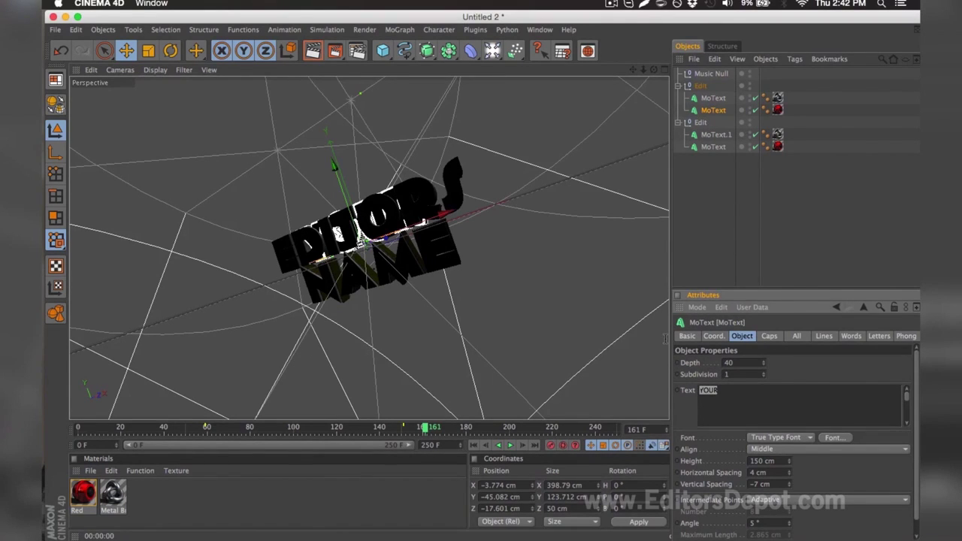
{"action": "type", "text": "NAME"}
{"action": "left_click", "coordinate": [721, 217]}
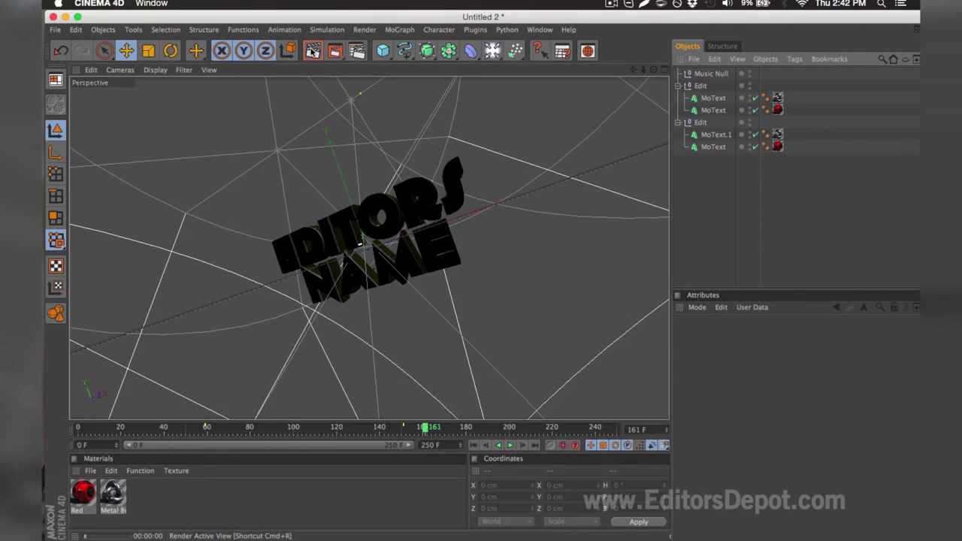
{"action": "left_click", "coordinate": [313, 50]}
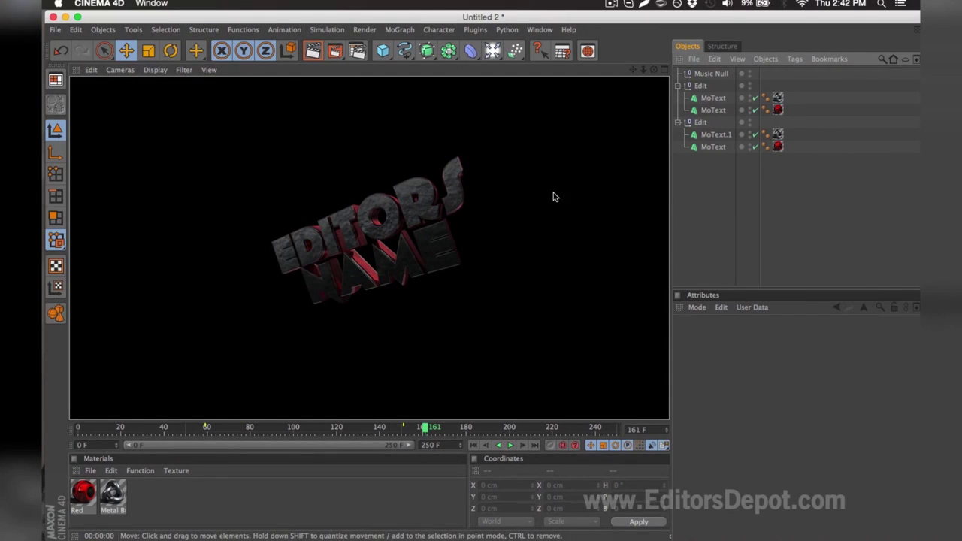
Replace NAME with DEPOT in both bottom-line MoText objects and render a preview.
{"action": "left_click", "coordinate": [718, 135]}
{"action": "left_click", "coordinate": [714, 147], "text": "shift"}
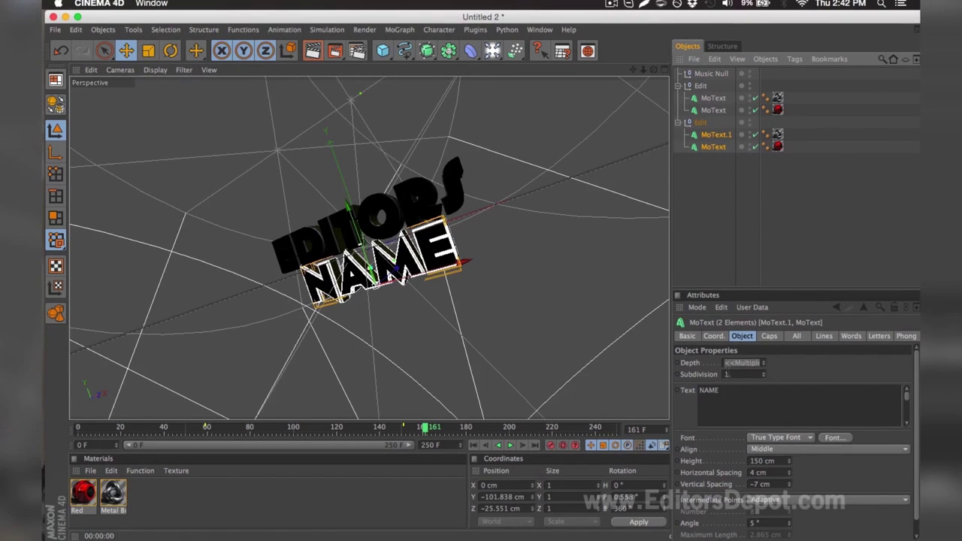
{"action": "left_click", "coordinate": [738, 399]}
{"action": "key", "text": "super+a"}
{"action": "type", "text": "DEPOT"}
{"action": "left_click", "coordinate": [687, 208]}
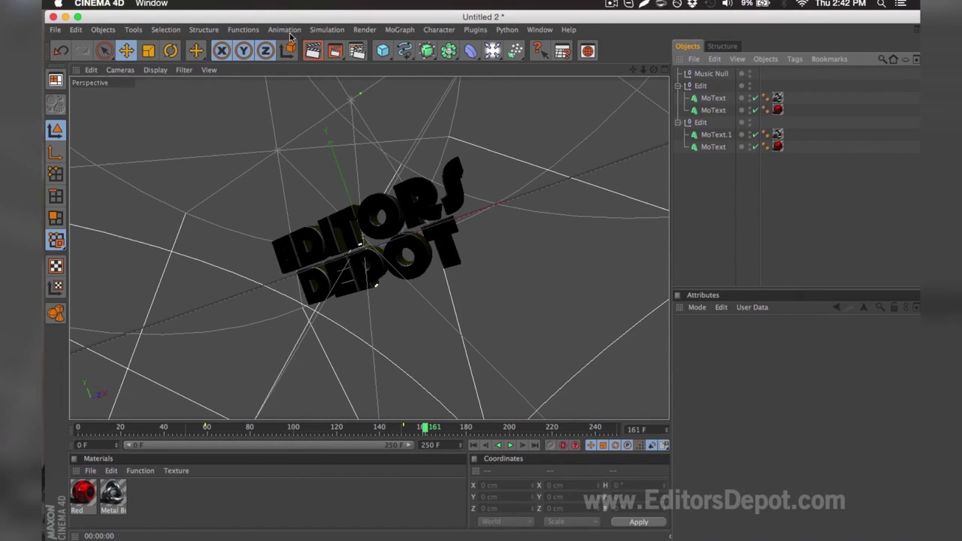
{"action": "left_click", "coordinate": [313, 50]}
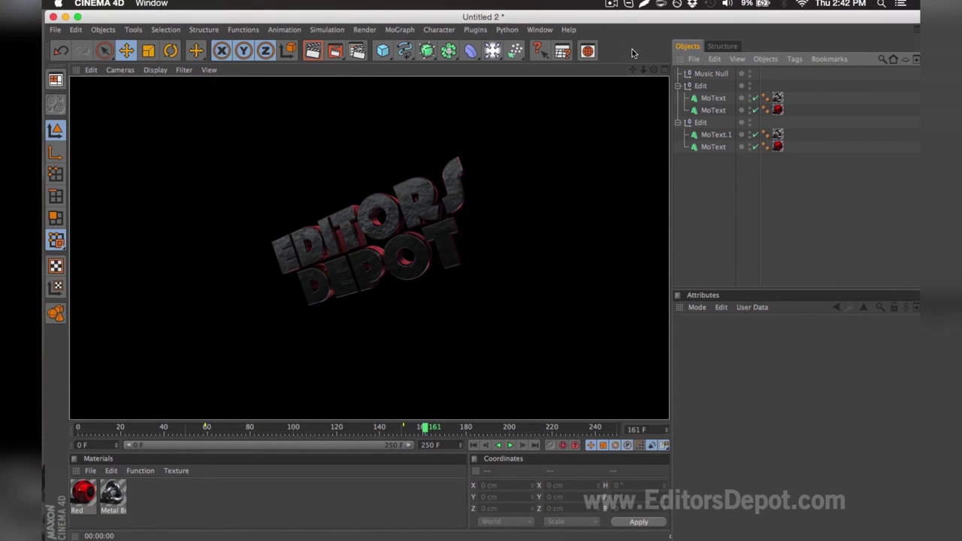
Set the Red material's colour to R 217, G 46, B 210 and close its editor.
{"action": "left_click", "coordinate": [455, 147]}
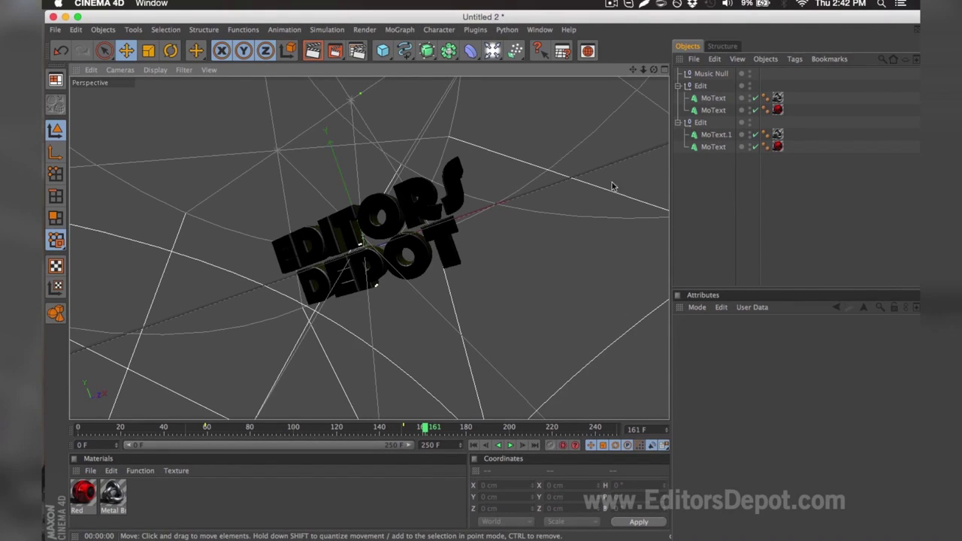
{"action": "double_click", "coordinate": [84, 493]}
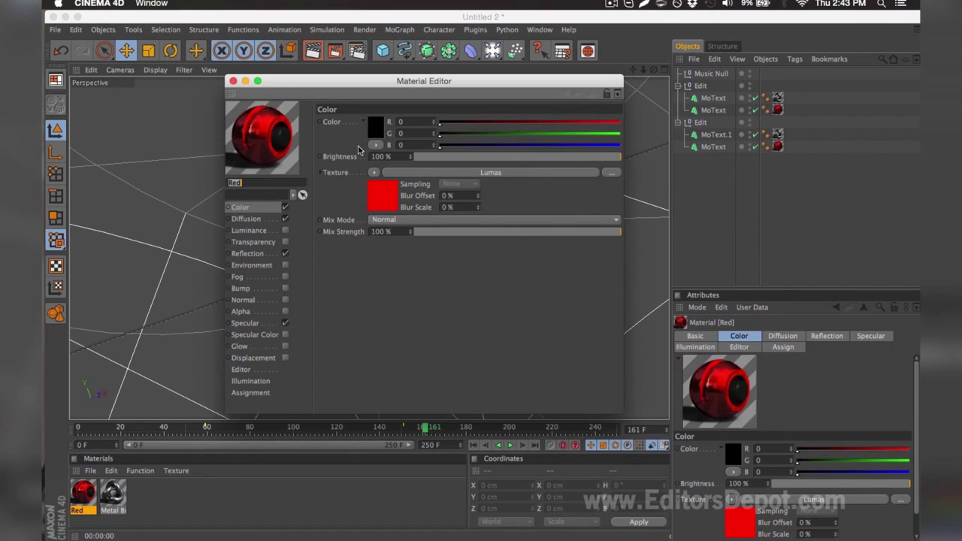
{"action": "left_click_drag", "start_coordinate": [523, 124], "coordinate": [588, 146]}
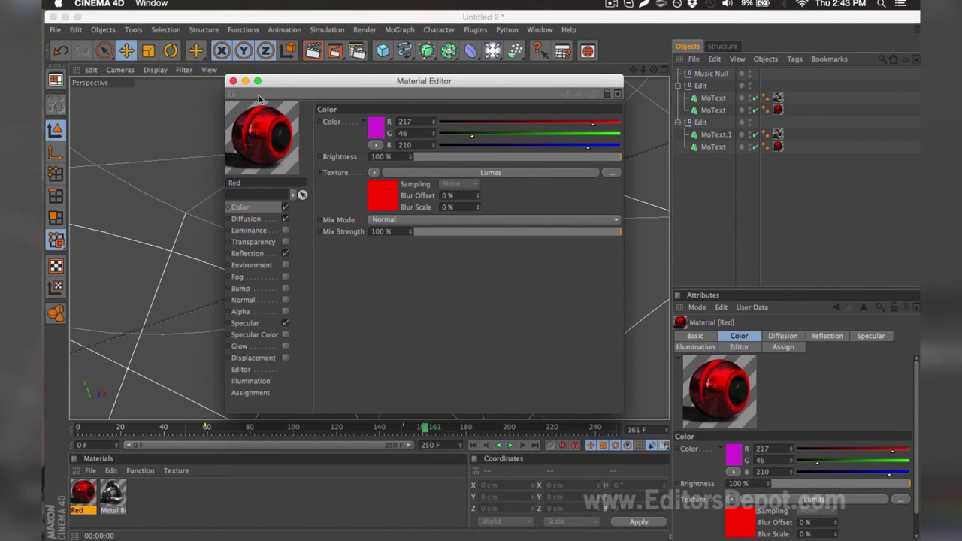
{"action": "left_click", "coordinate": [233, 80]}
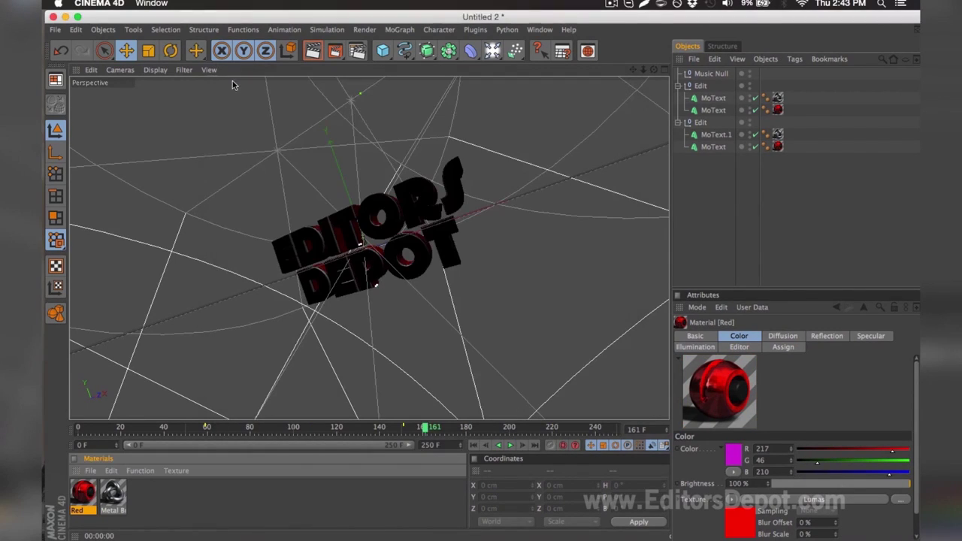
In render settings, keep All Frames as the range and PNG as the output format.
{"action": "left_click", "coordinate": [358, 51]}
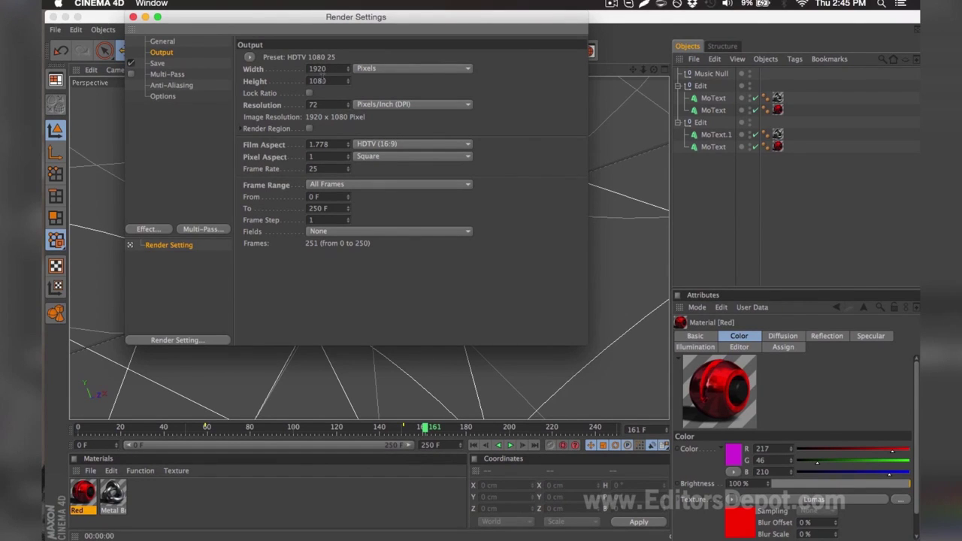
{"action": "left_click", "coordinate": [323, 186]}
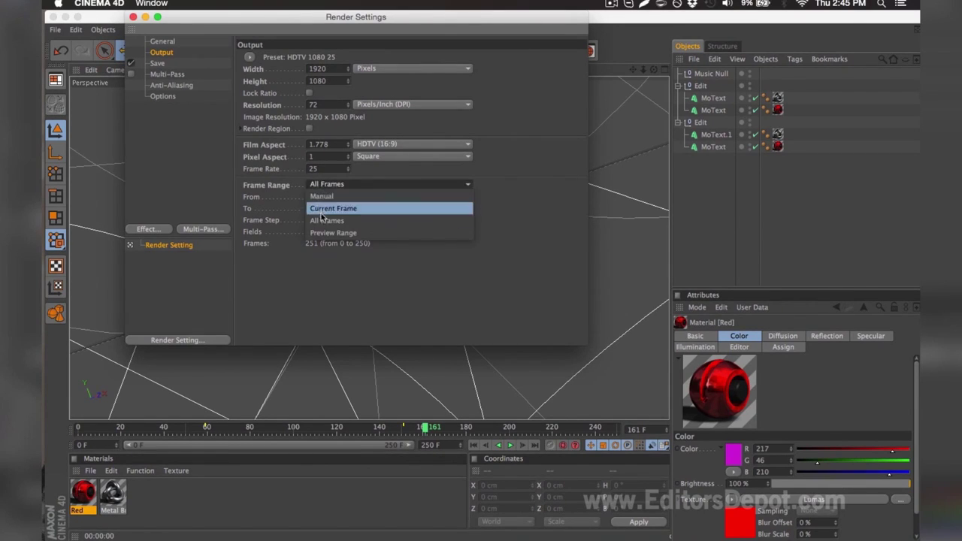
{"action": "left_click", "coordinate": [324, 220]}
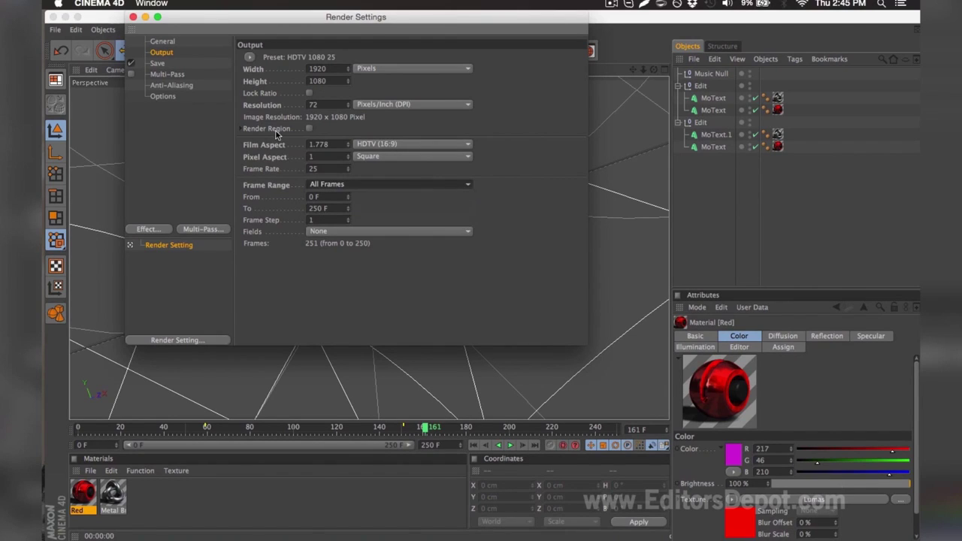
{"action": "left_click", "coordinate": [191, 64]}
{"action": "left_click", "coordinate": [332, 93]}
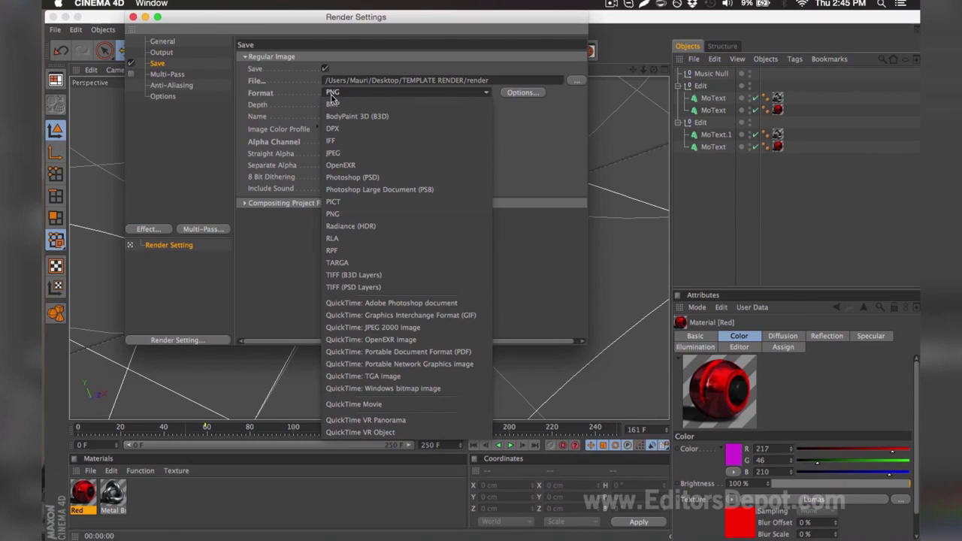
{"action": "left_click", "coordinate": [331, 94]}
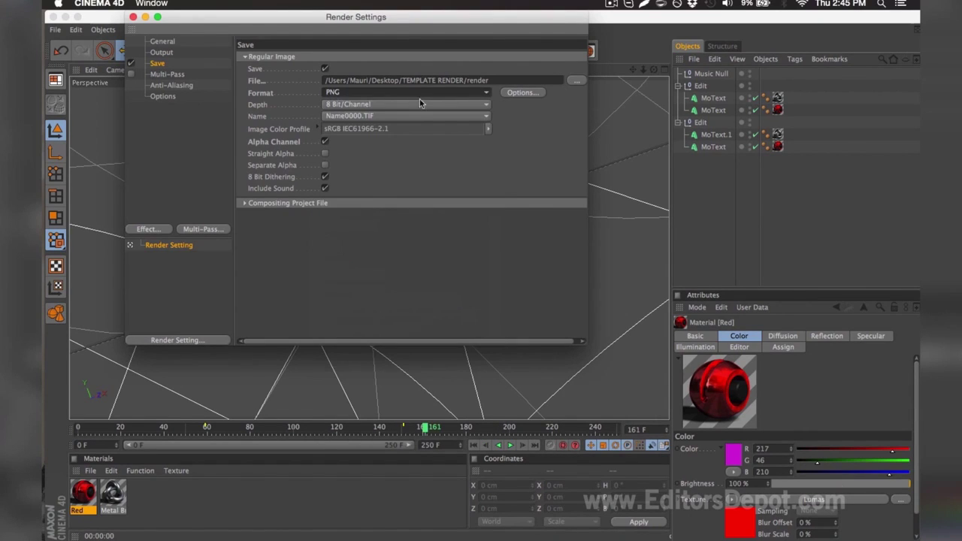
Save the render as TEMPLATE RENDER/render, start rendering, and open Template V8.0.aep.
{"action": "left_click", "coordinate": [576, 83]}
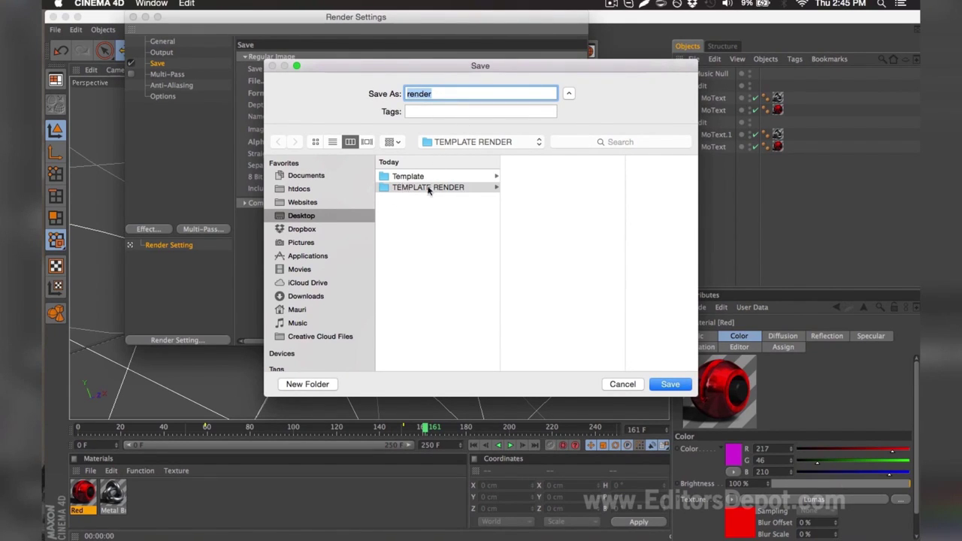
{"action": "left_click", "coordinate": [438, 94]}
{"action": "left_click_drag", "start_coordinate": [438, 93], "coordinate": [393, 94]}
{"action": "left_click", "coordinate": [407, 93]}
{"action": "double_click", "coordinate": [407, 93]}
{"action": "key", "text": "Return"}
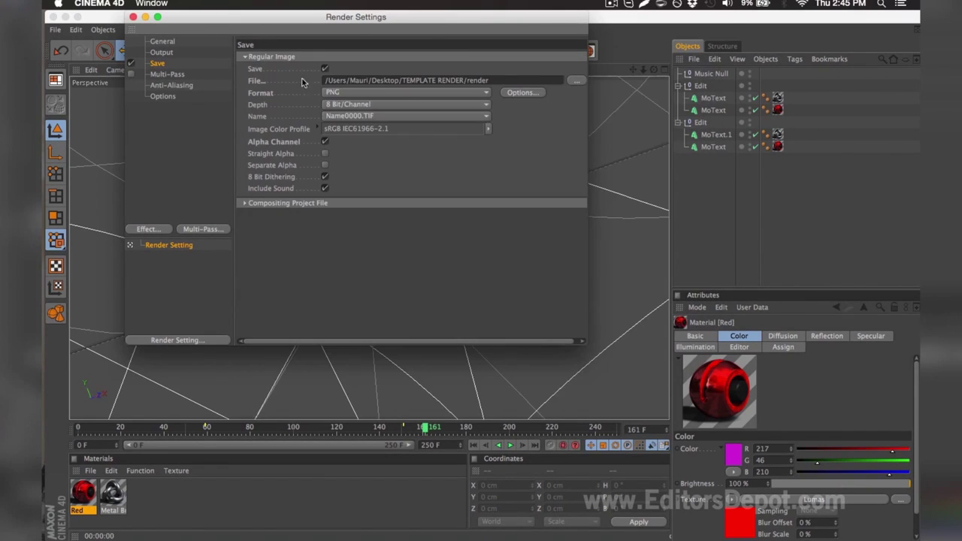
{"action": "left_click", "coordinate": [133, 18]}
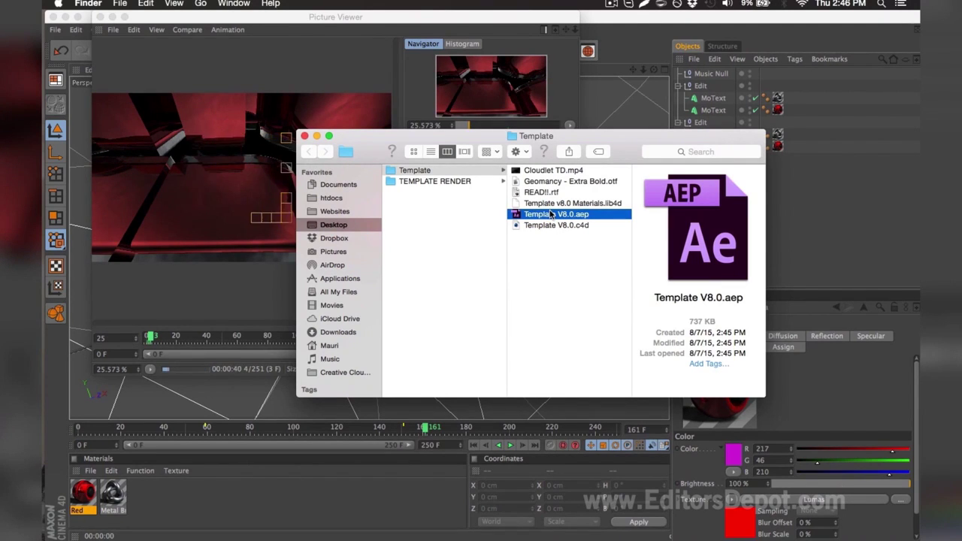
{"action": "double_click", "coordinate": [551, 215]}
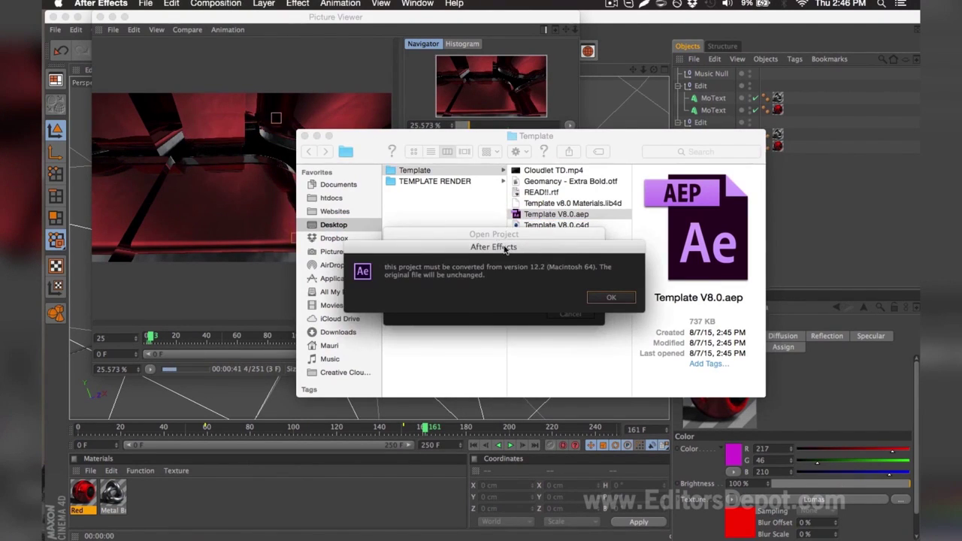
Accept the project conversion and dismiss the missing-files warning.
{"action": "left_click", "coordinate": [597, 299]}
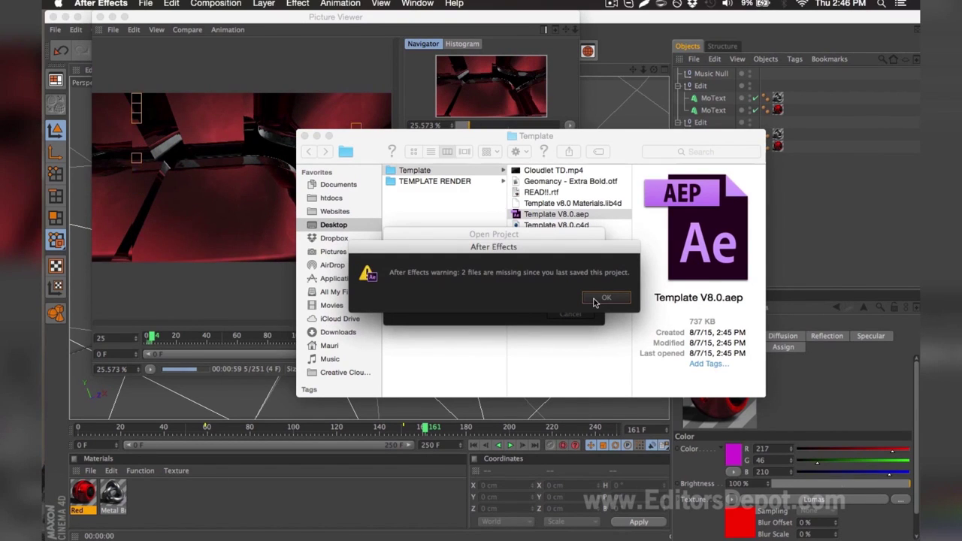
{"action": "left_click", "coordinate": [595, 299]}
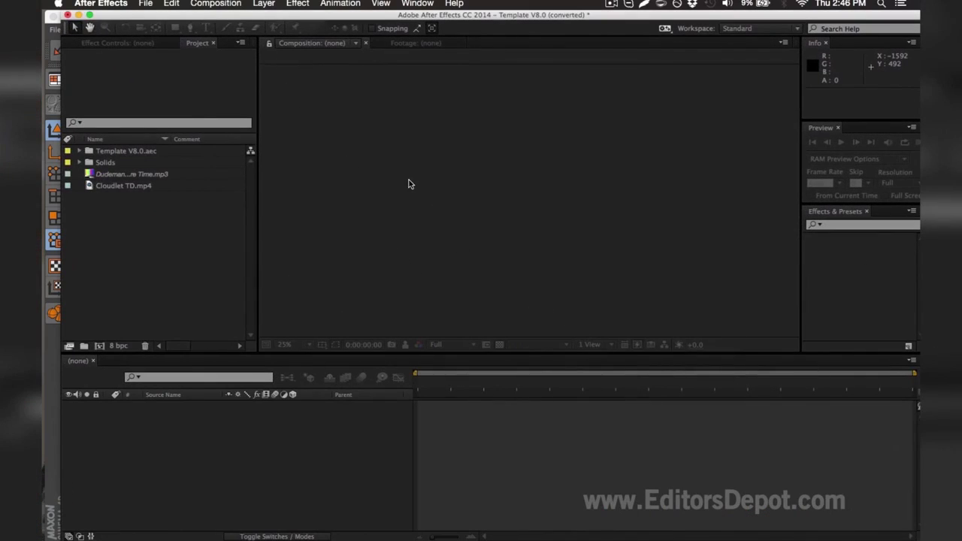
{"action": "left_click", "coordinate": [113, 175]}
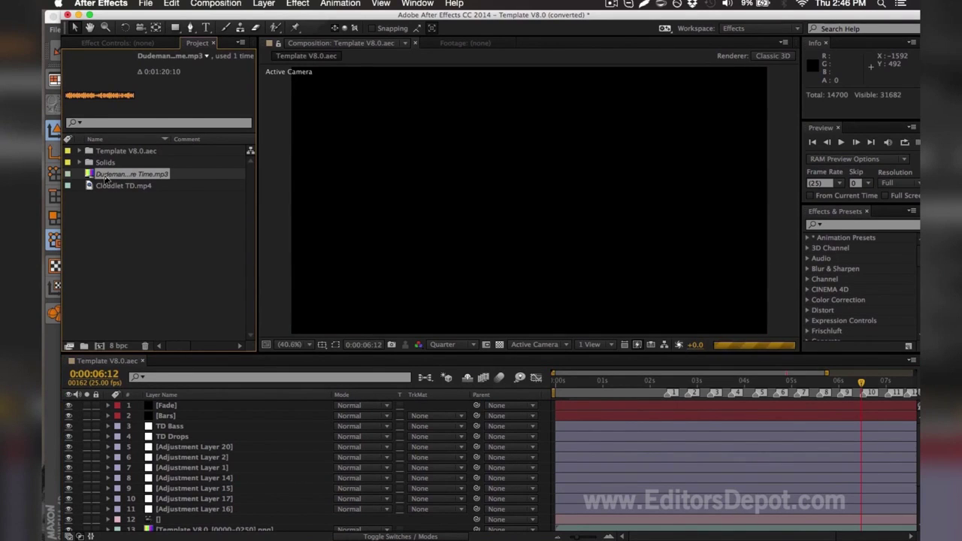
{"action": "key", "text": "super+h"}
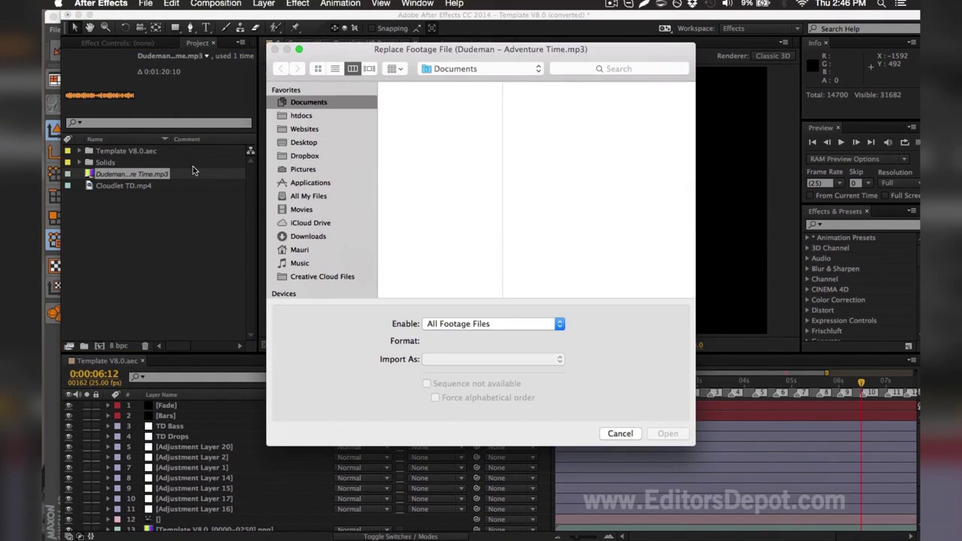
{"action": "left_click", "coordinate": [279, 145]}
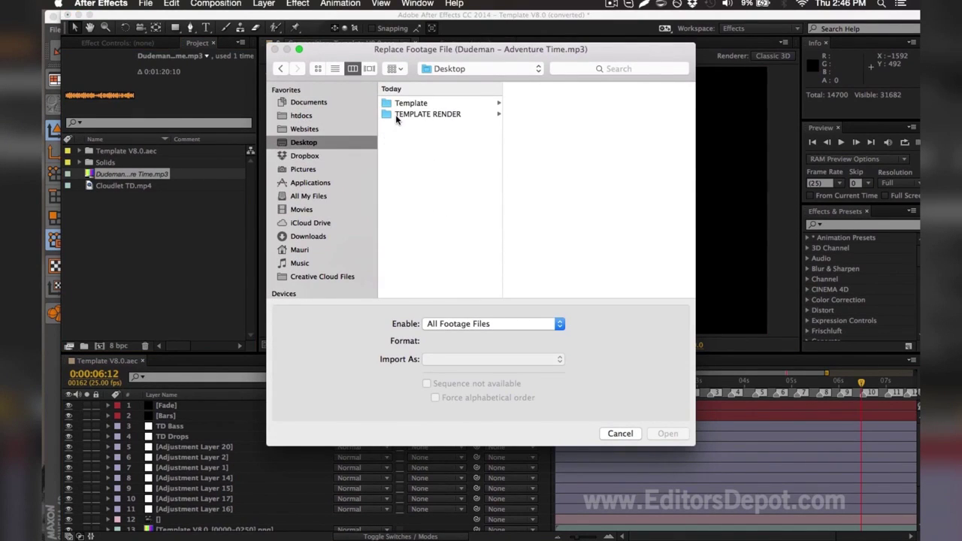
{"action": "left_click", "coordinate": [393, 105]}
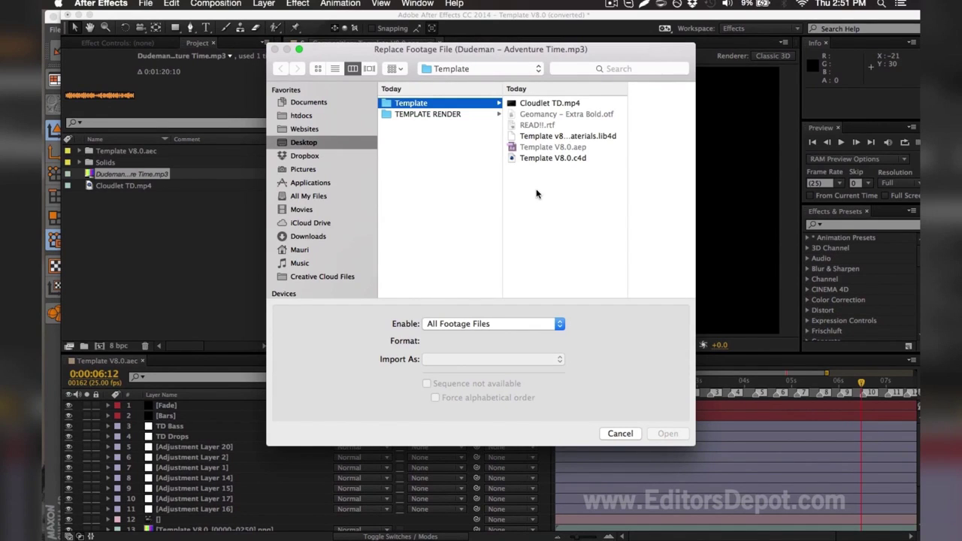
{"action": "key", "text": "Escape"}
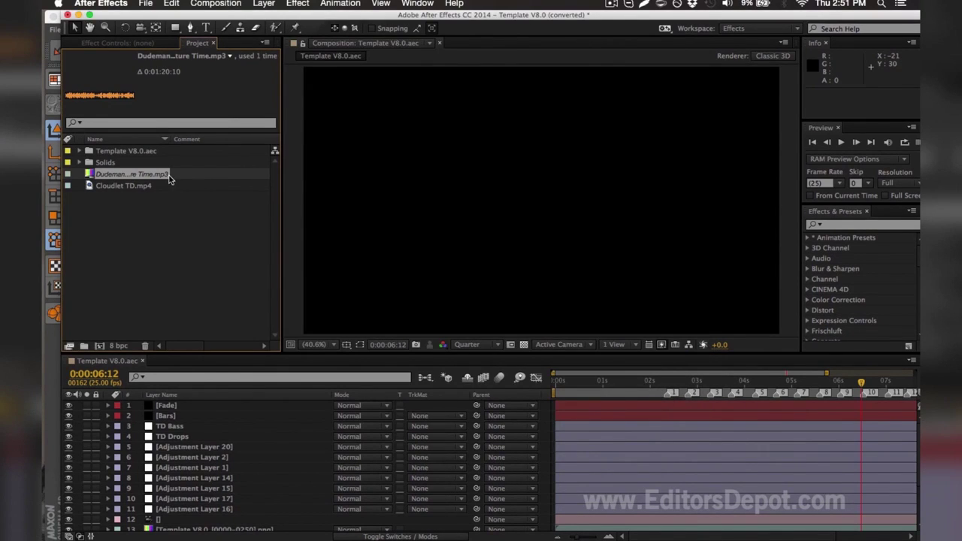
{"action": "right_click", "coordinate": [170, 178]}
Copy the mp3's name and relink Dudeman – Adventure Time.mp3, confirming its 44.100 kHz stereo details.
{"action": "left_click", "coordinate": [208, 325]}
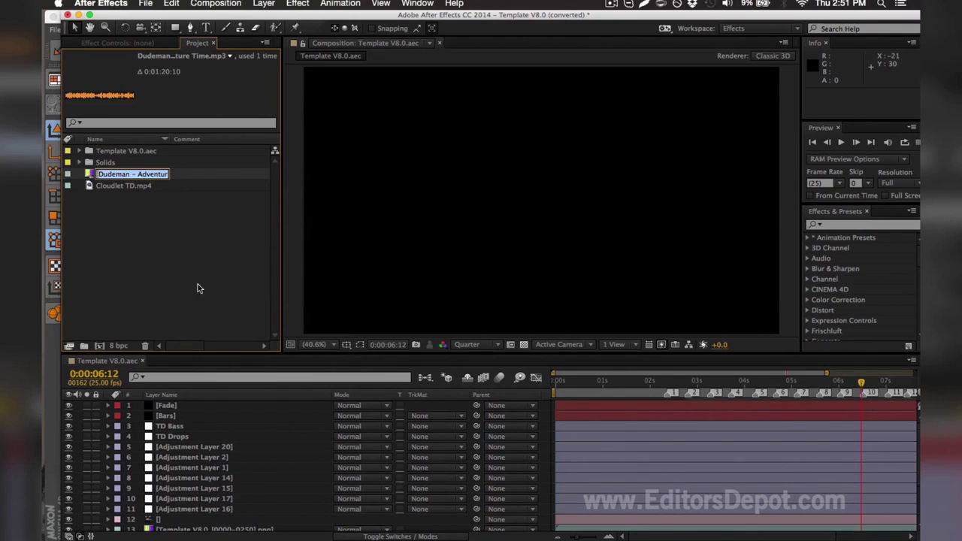
{"action": "key", "text": "Right"}
{"action": "left_click", "coordinate": [193, 223]}
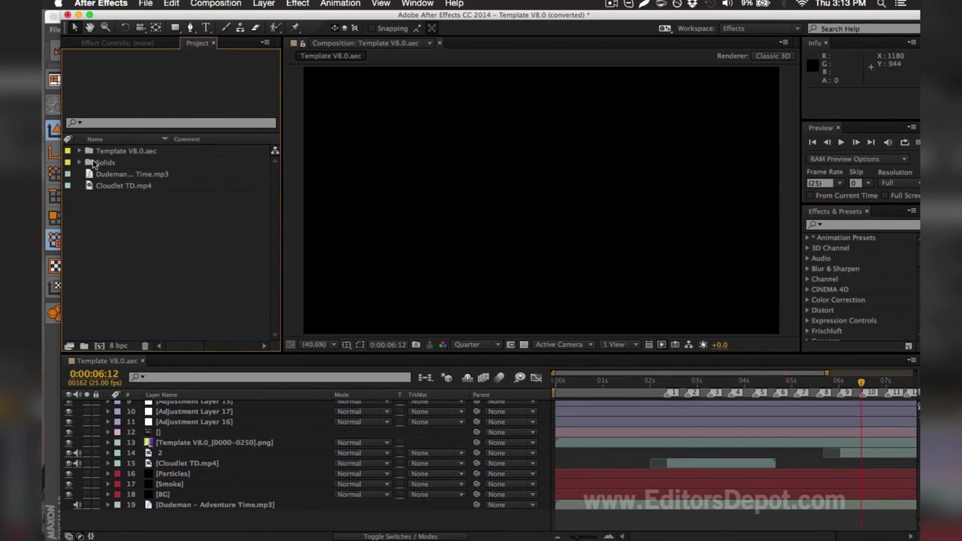
{"action": "left_click", "coordinate": [106, 175]}
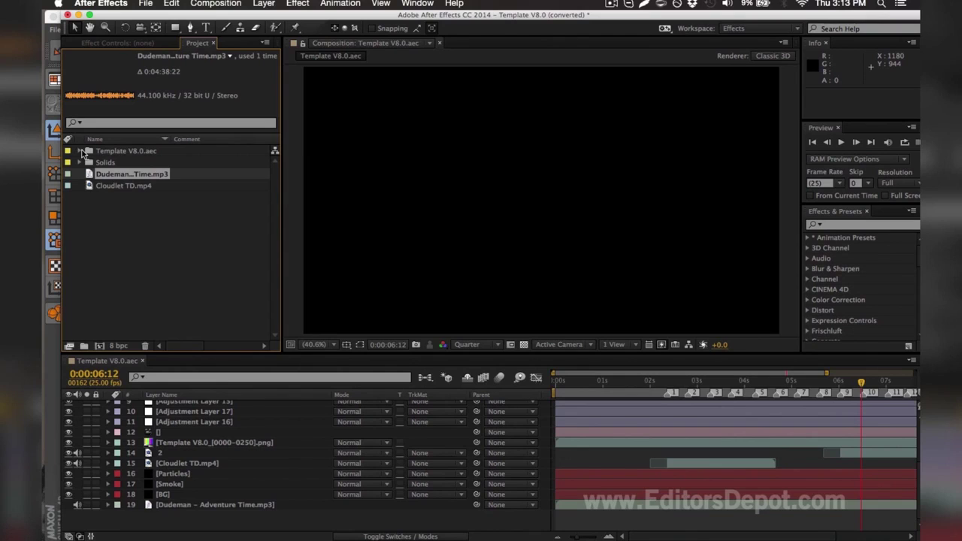
Replace the missing PNG footage with the render0000–0250 PNG sequence from TEMPLATE RENDER.
{"action": "left_click", "coordinate": [81, 151]}
{"action": "left_click", "coordinate": [118, 175]}
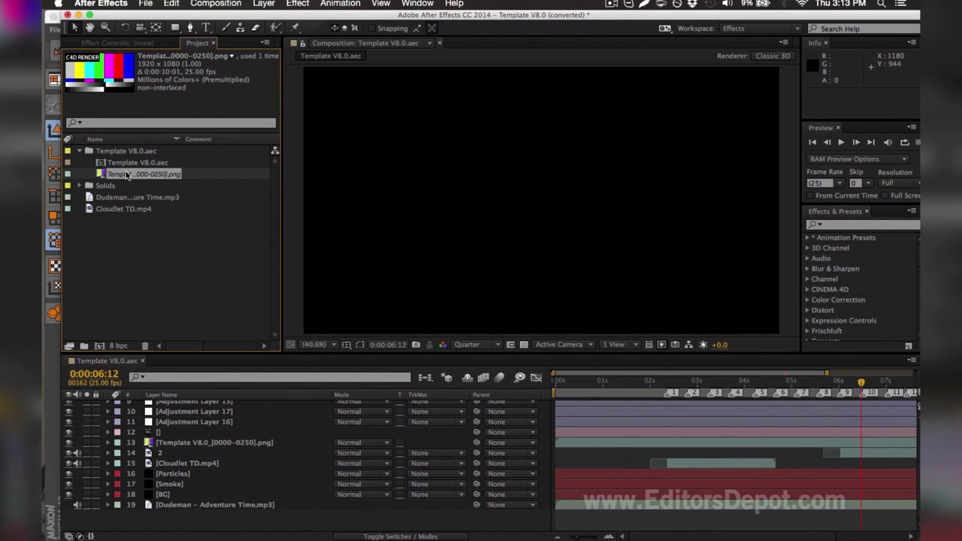
{"action": "key", "text": "super+h"}
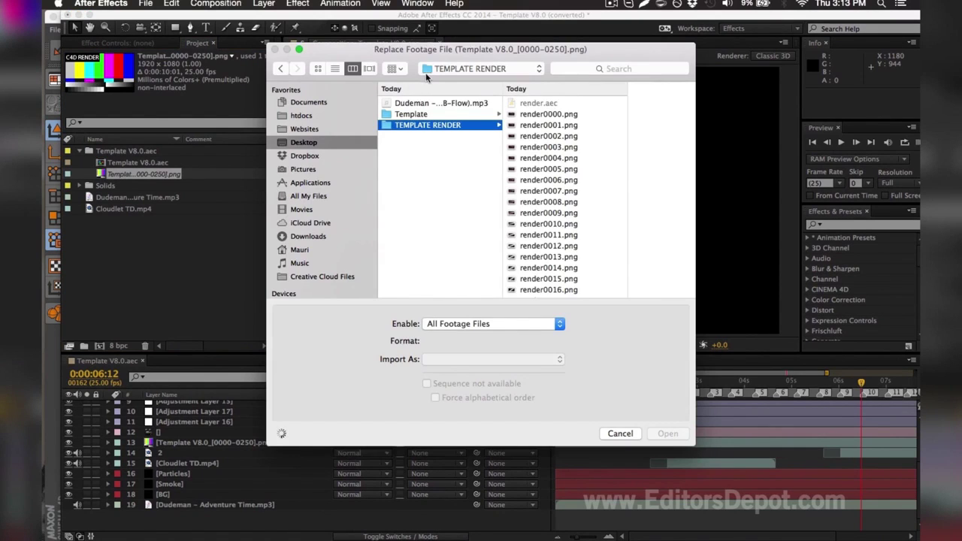
{"action": "left_click", "coordinate": [545, 114]}
{"action": "scroll", "coordinate": [556, 112], "scroll_direction": "down", "scroll_amount": 3}
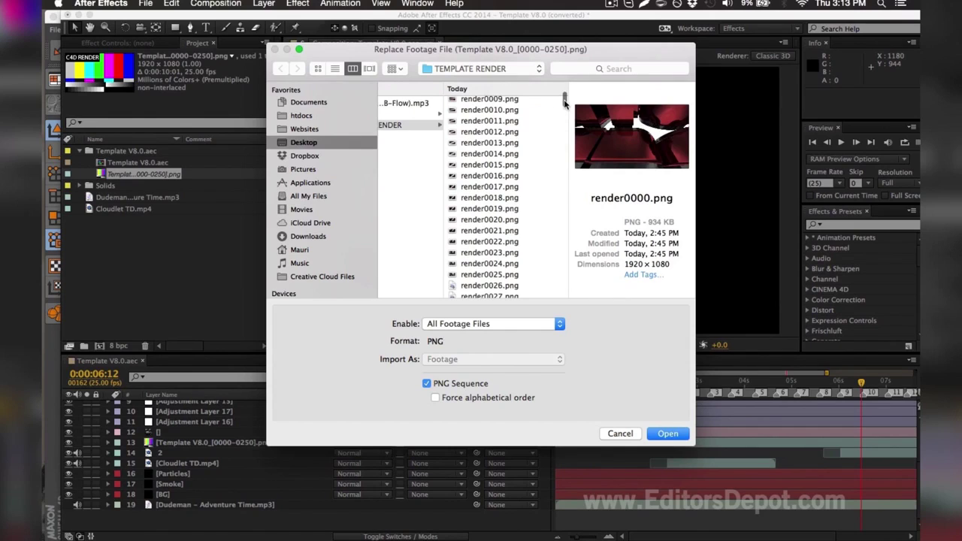
{"action": "left_click_drag", "start_coordinate": [565, 103], "coordinate": [565, 336]}
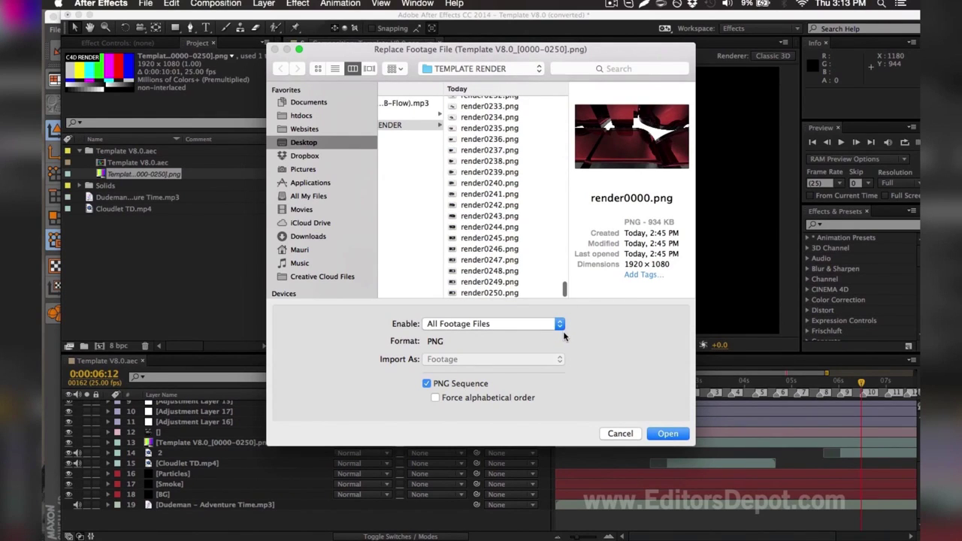
{"action": "left_click", "coordinate": [504, 294], "text": "shift"}
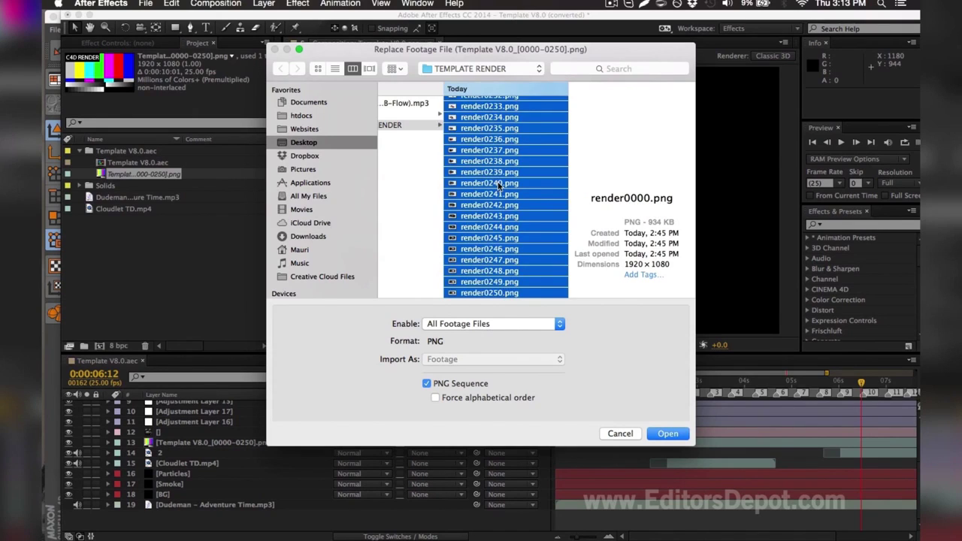
{"action": "scroll", "coordinate": [502, 189], "scroll_direction": "up", "scroll_amount": 3}
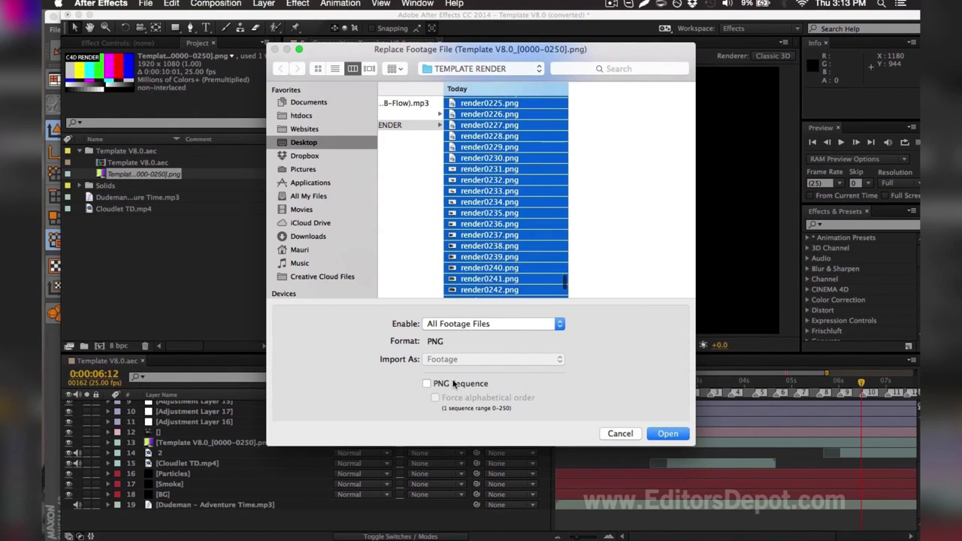
{"action": "left_click", "coordinate": [440, 384]}
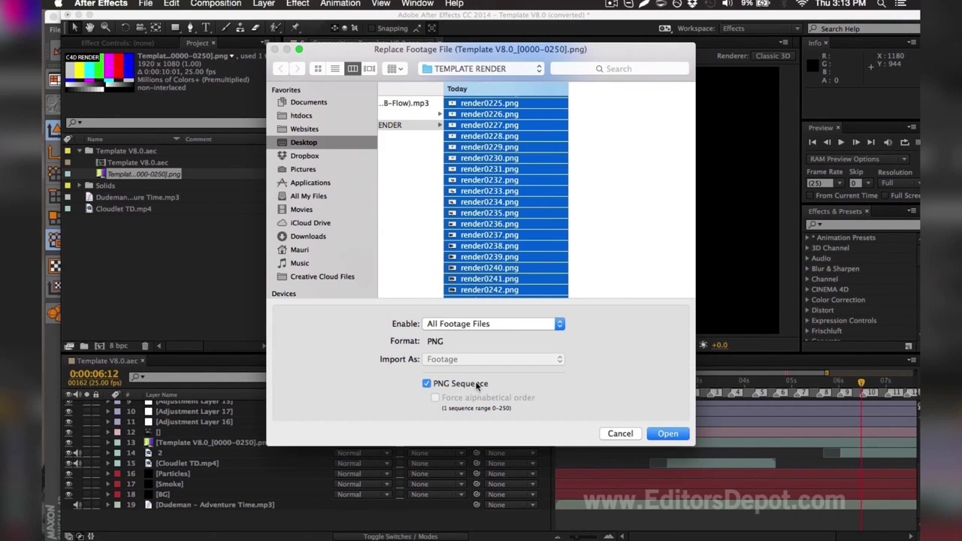
{"action": "left_click", "coordinate": [676, 435]}
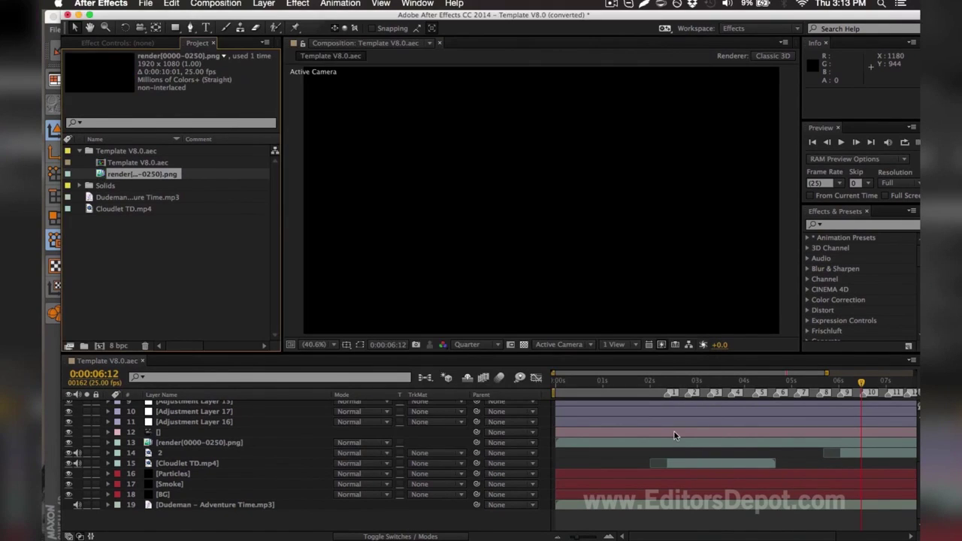
Move the time indicator to 0:00:02:04 and select the TD Bass layer.
{"action": "scroll", "coordinate": [631, 464], "scroll_direction": "up", "scroll_amount": 5}
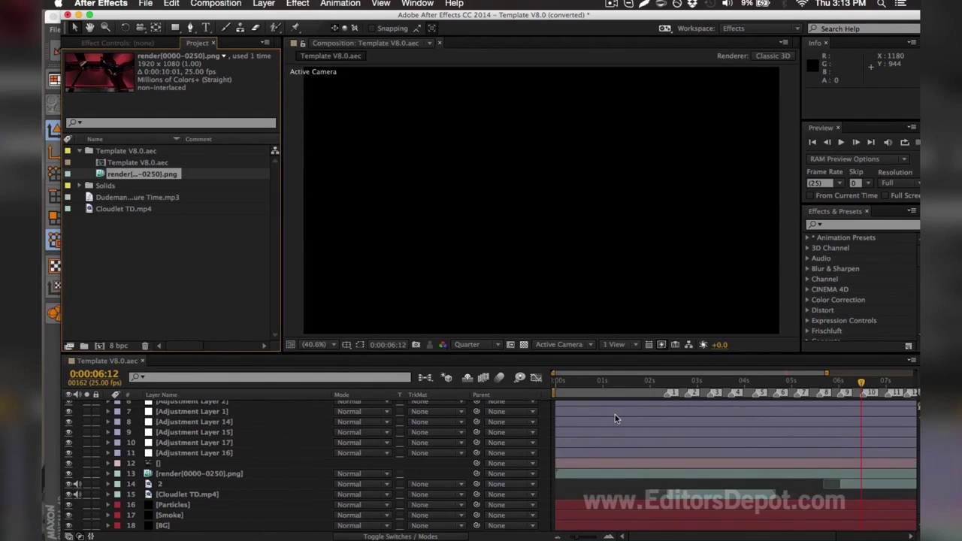
{"action": "left_click", "coordinate": [611, 382]}
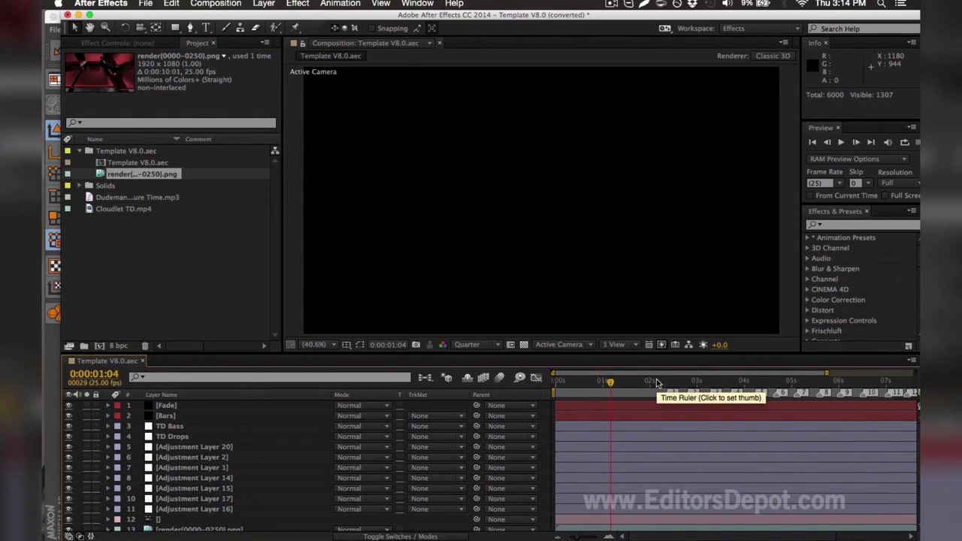
{"action": "left_click", "coordinate": [657, 382]}
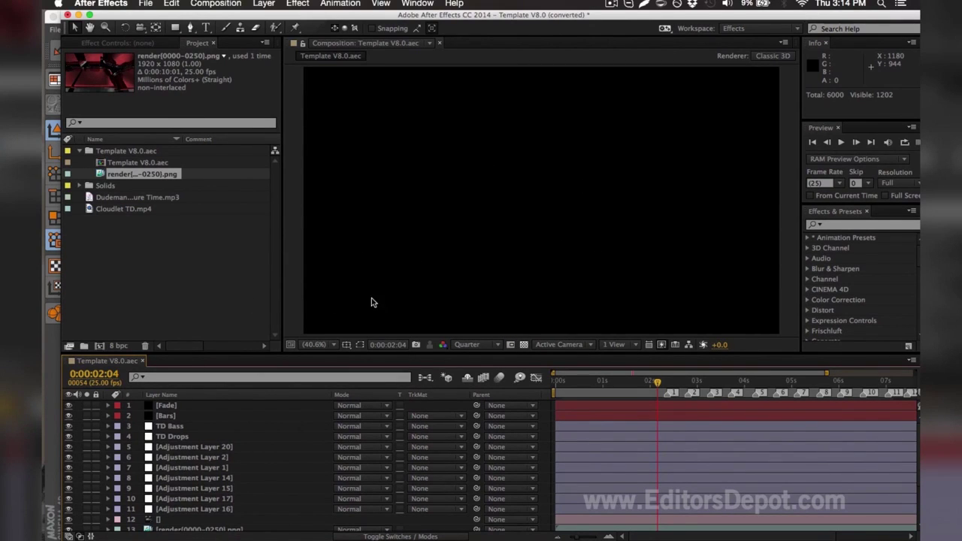
{"action": "left_click", "coordinate": [167, 429]}
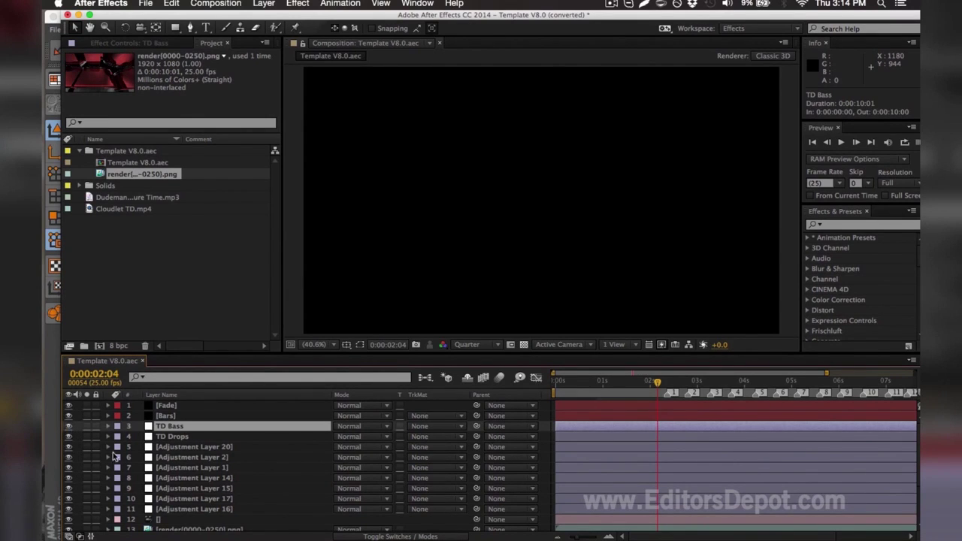
Hide Adjustment Layers 5–11 to reveal the 3D text, then turn them all back on.
{"action": "left_click", "coordinate": [184, 511]}
{"action": "left_click", "coordinate": [171, 449], "text": "shift"}
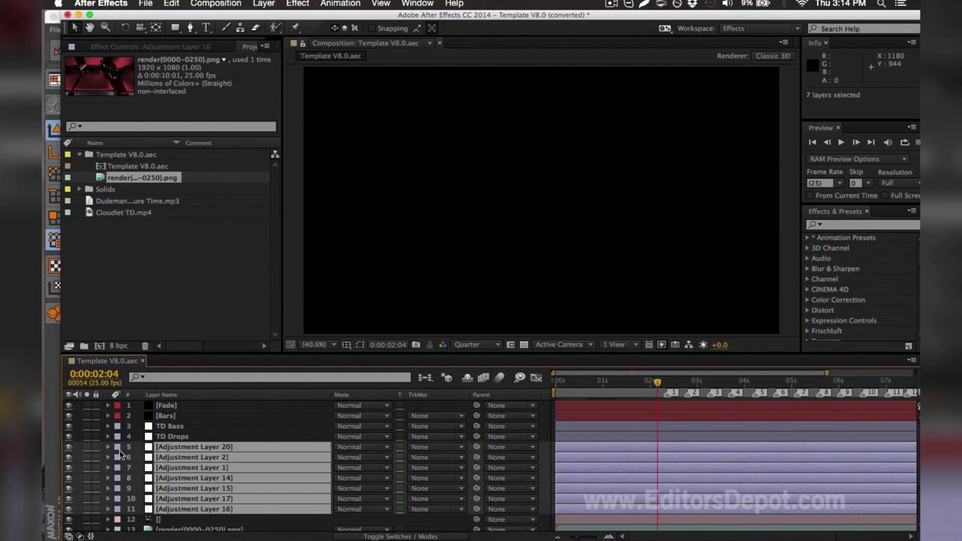
{"action": "left_click", "coordinate": [69, 447]}
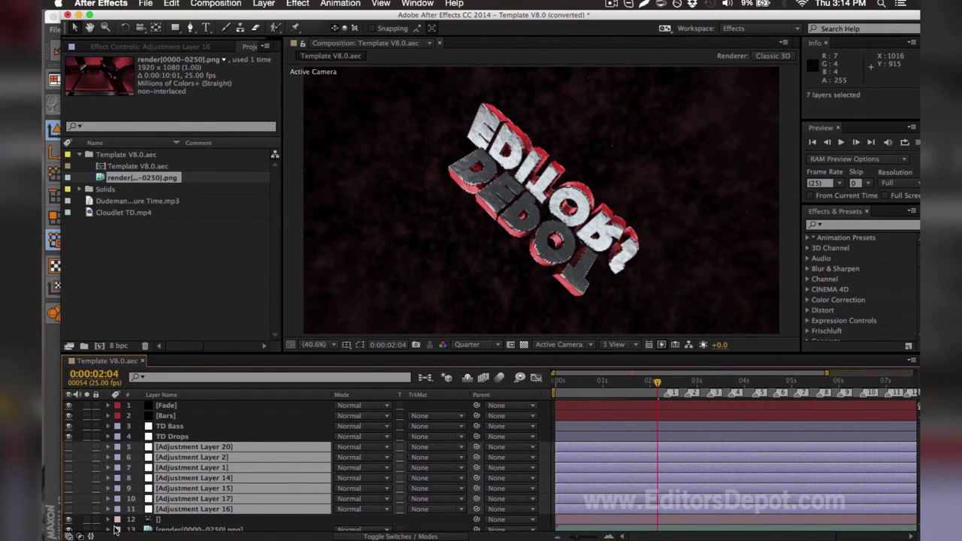
{"action": "key", "text": "F2"}
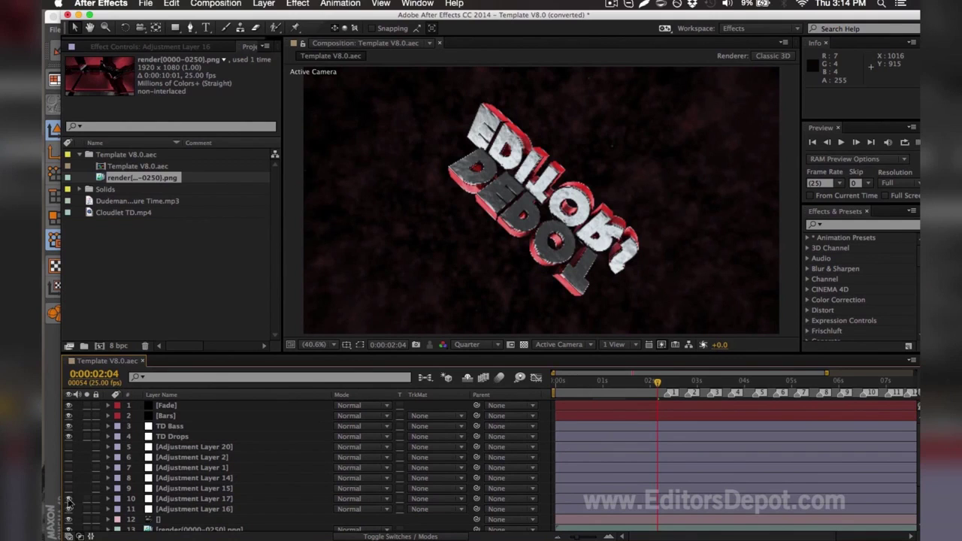
{"action": "left_click", "coordinate": [67, 488]}
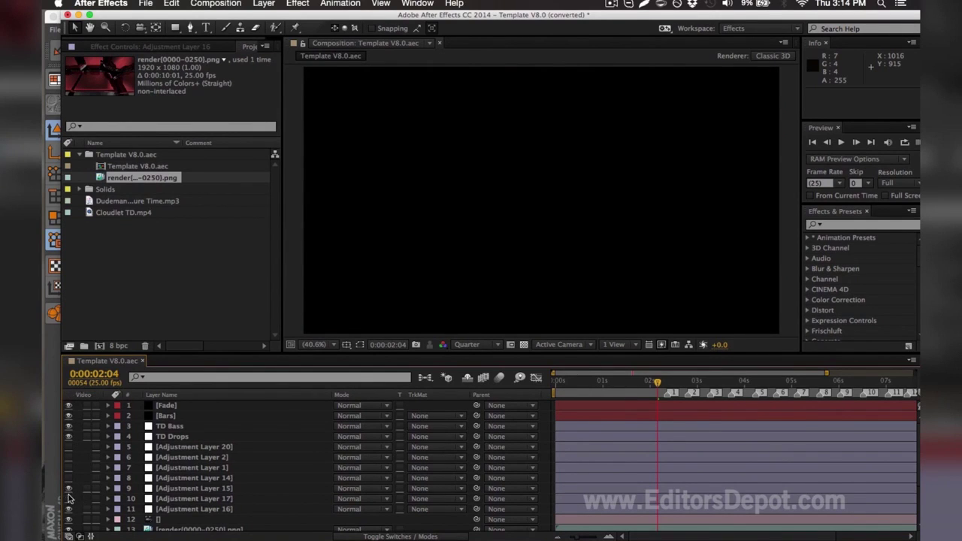
{"action": "left_click", "coordinate": [67, 479]}
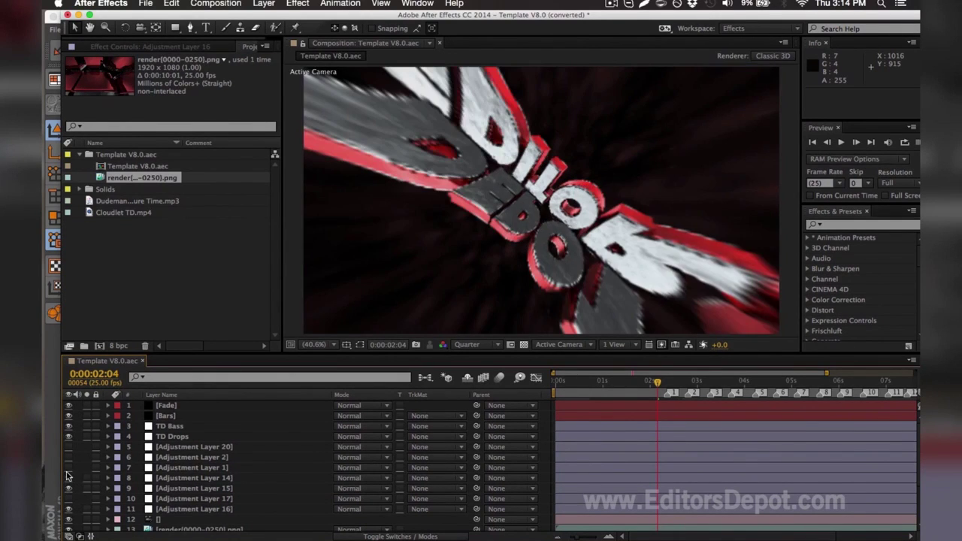
{"action": "left_click_drag", "start_coordinate": [67, 472], "coordinate": [68, 448]}
Preview the EDITORS DEPOT title at 0:00:03:08 and add the composition to the Media Encoder queue.
{"action": "mouse_move", "coordinate": [652, 374]}
{"action": "left_mouse_down"}
{"action": "mouse_move", "coordinate": [692, 376]}
{"action": "mouse_move", "coordinate": [661, 376]}
{"action": "left_mouse_up"}
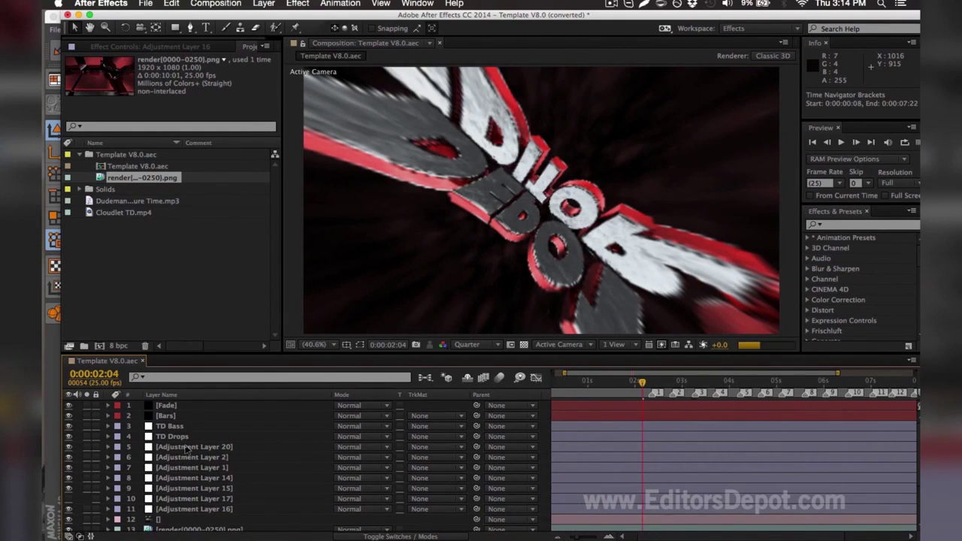
{"action": "left_click", "coordinate": [182, 490]}
{"action": "left_click", "coordinate": [187, 500]}
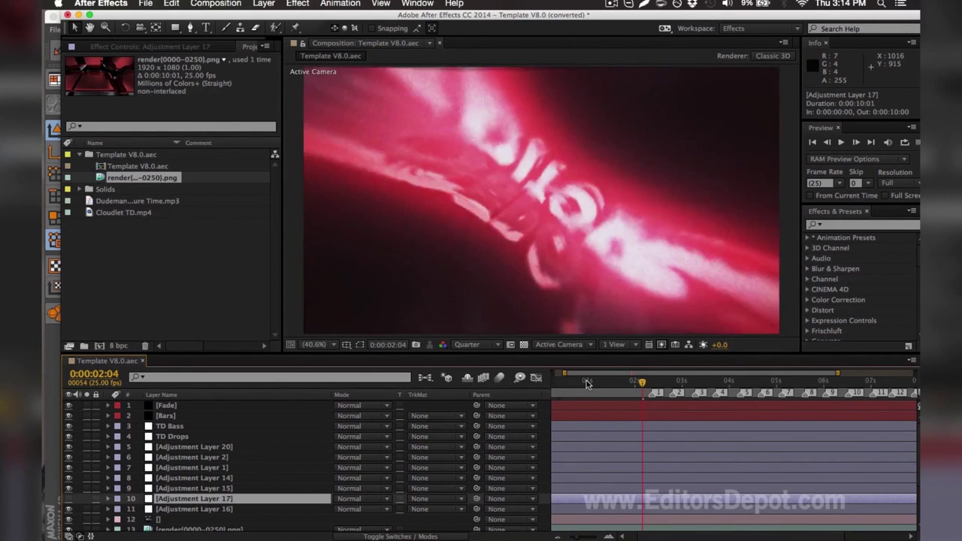
{"action": "left_click", "coordinate": [698, 381]}
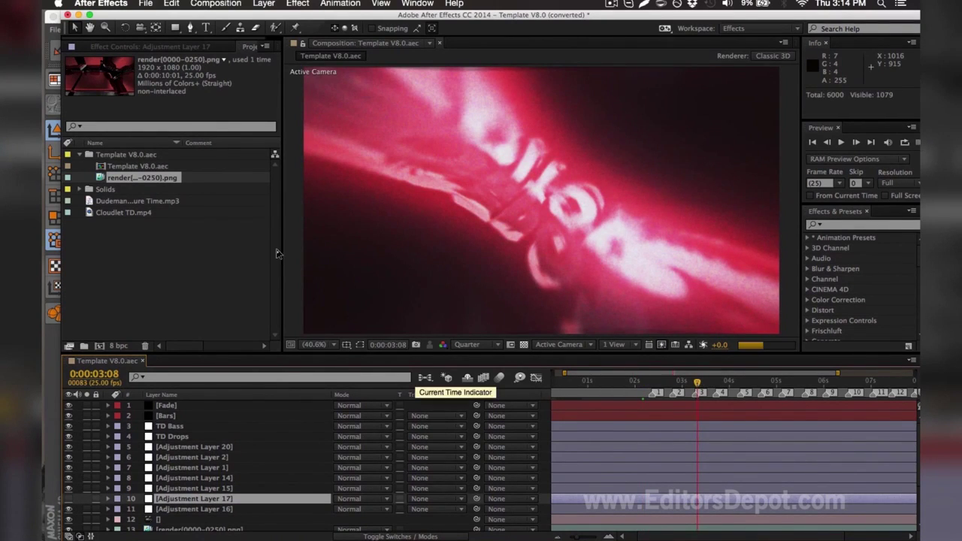
{"action": "left_click", "coordinate": [216, 3]}
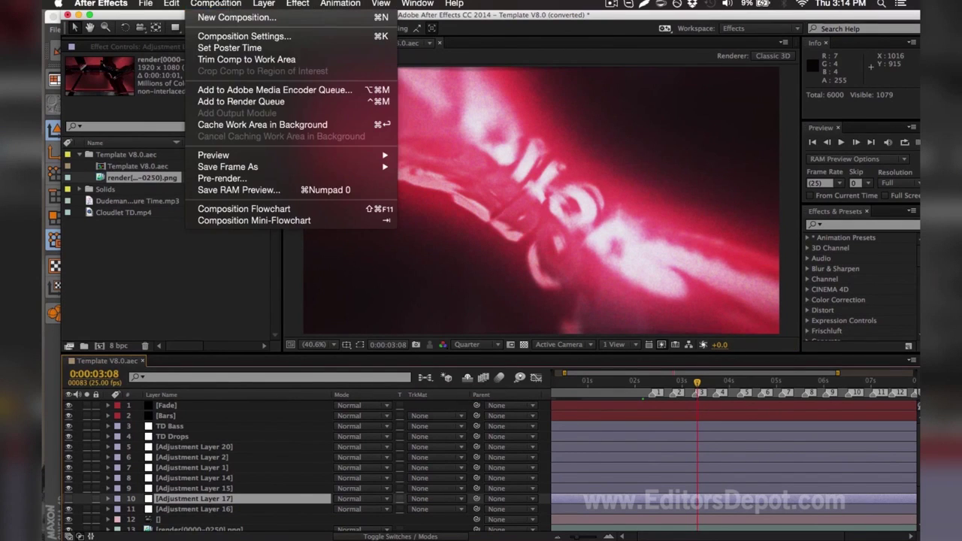
{"action": "left_click", "coordinate": [237, 92]}
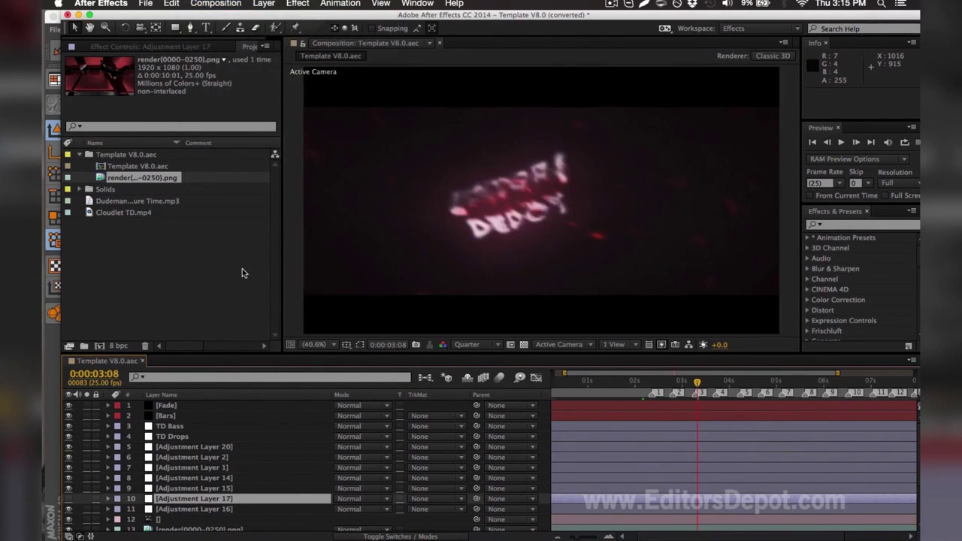